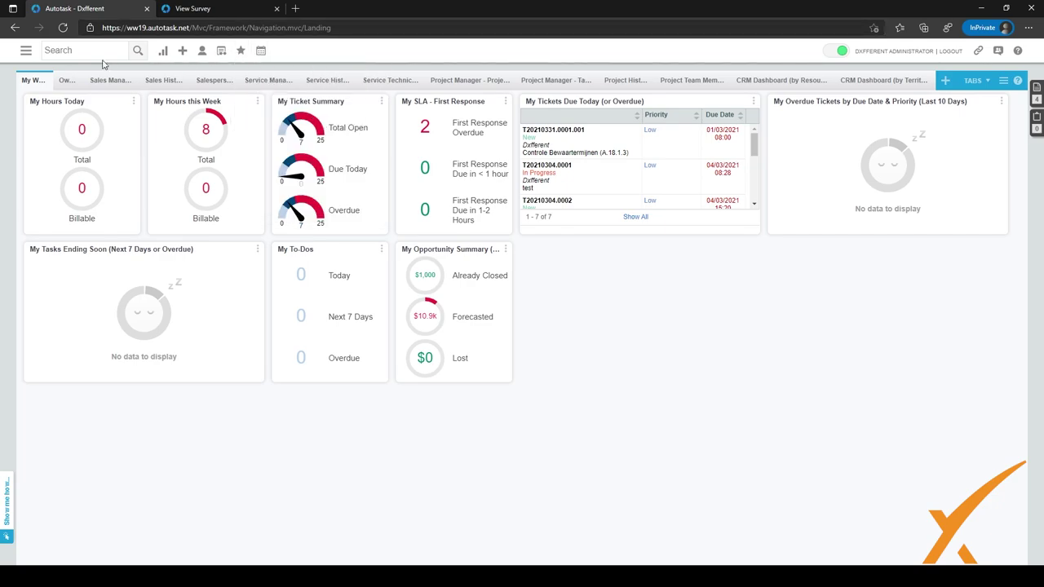
- Open the Survey Email Messages page from the application-wide shared features in the admin settings
{"action": "left_click", "coordinate": [27, 51]}
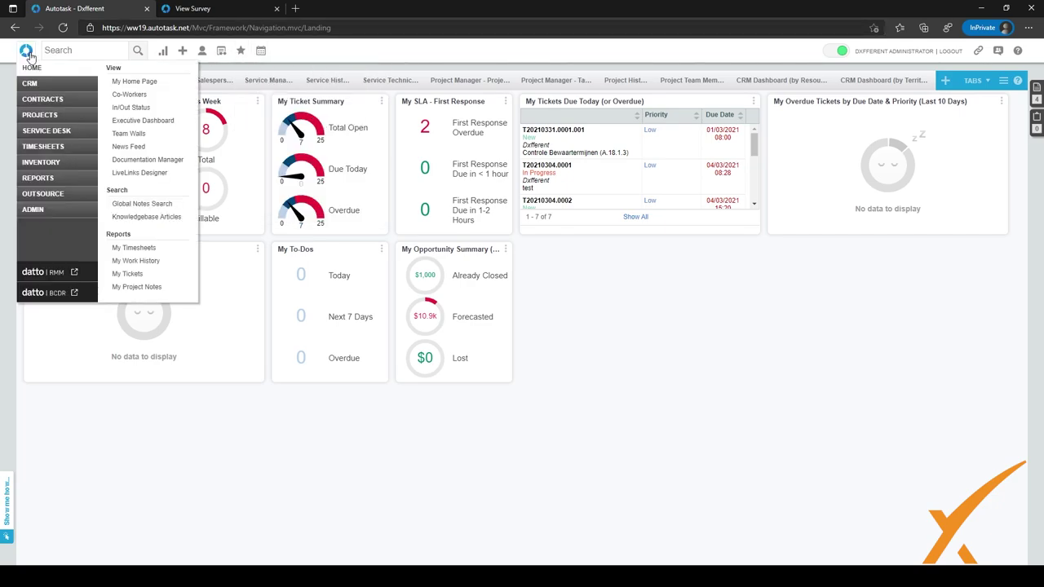
{"action": "mouse_move", "coordinate": [45, 212]}
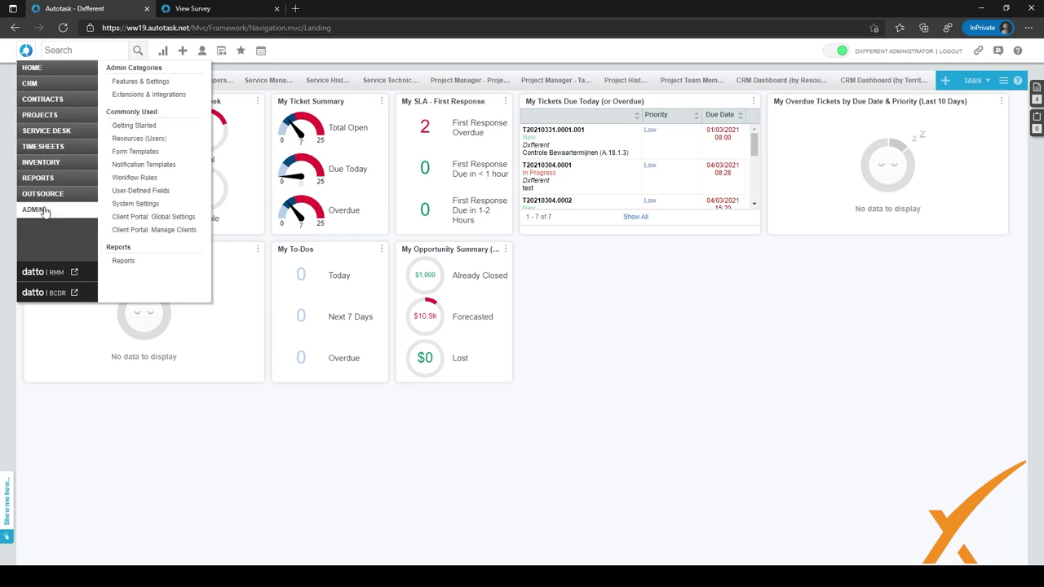
{"action": "left_click", "coordinate": [44, 210]}
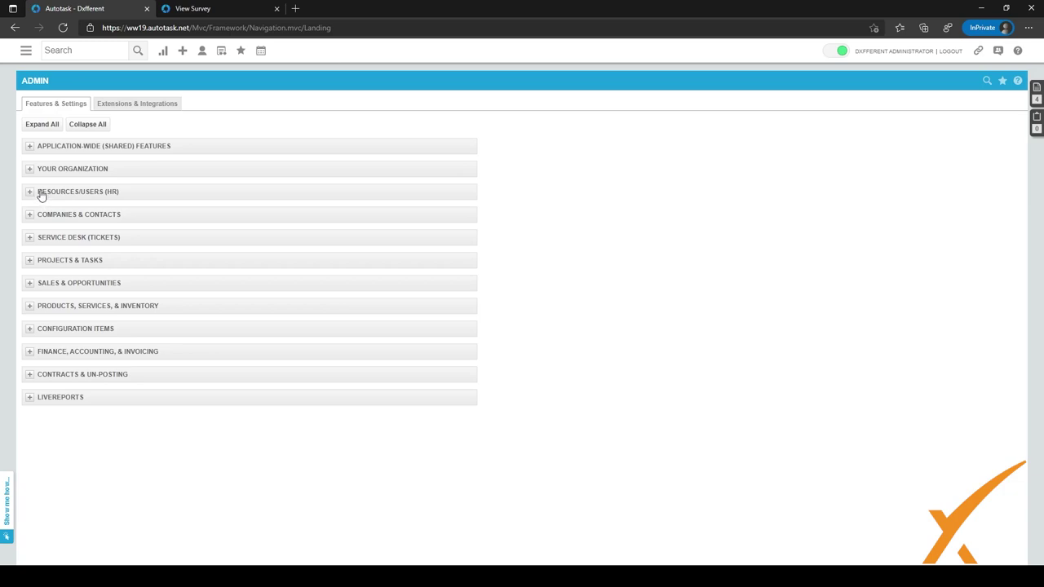
{"action": "left_click", "coordinate": [29, 148]}
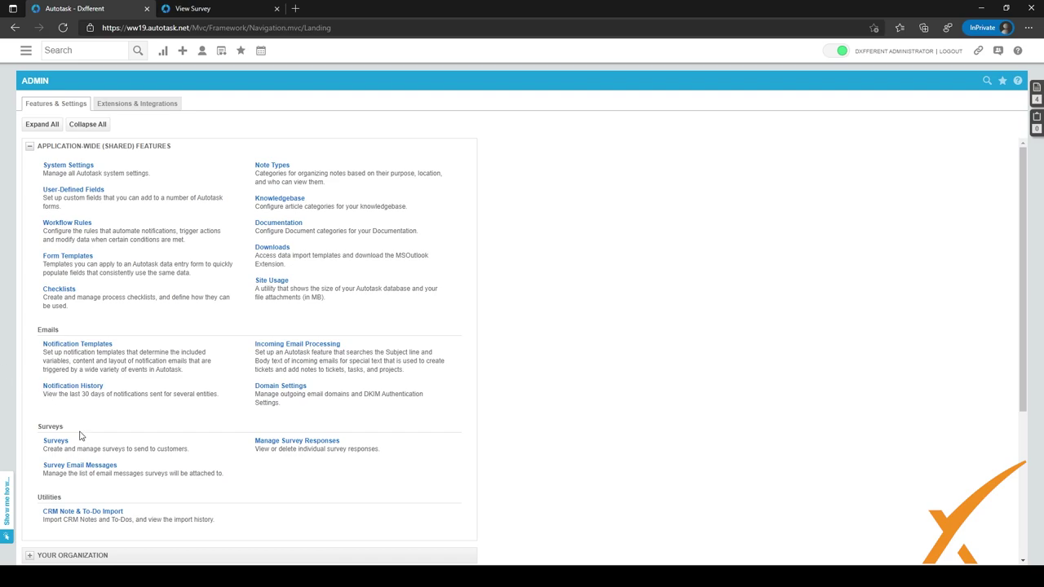
{"action": "left_click_drag", "start_coordinate": [70, 426], "coordinate": [36, 426]}
{"action": "double_click", "coordinate": [69, 432]}
{"action": "left_click", "coordinate": [90, 466]}
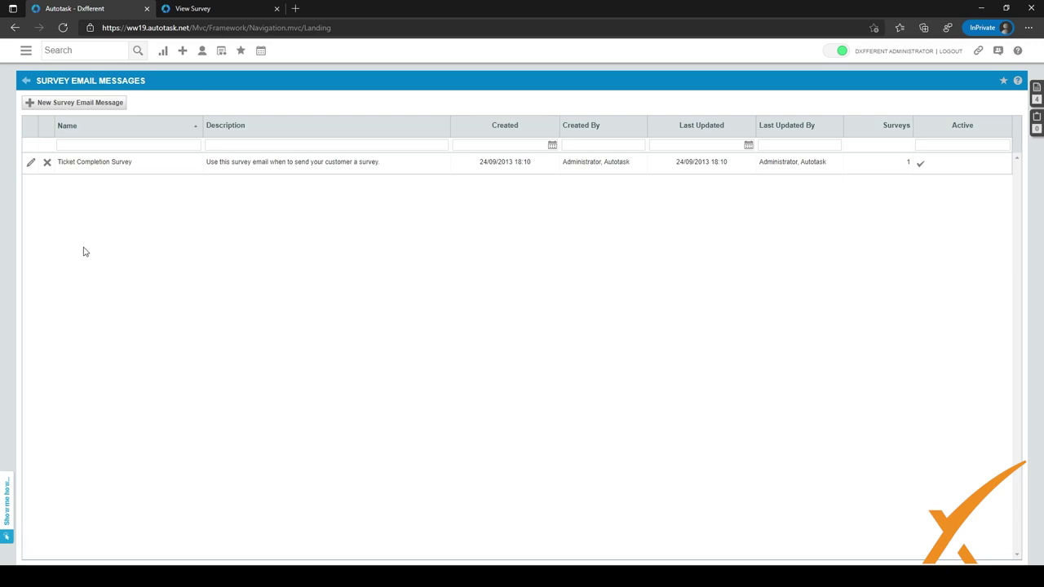
- Open the Ticket Completion Survey email message and filter its variables to the miscellaneous ones to locate Survey Link
{"action": "left_click", "coordinate": [30, 164]}
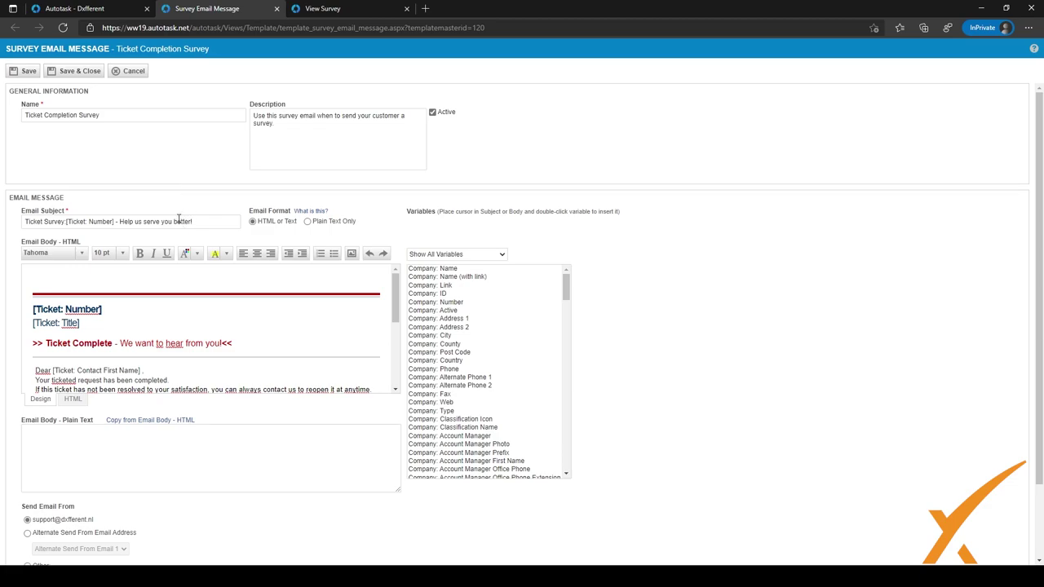
{"action": "left_click", "coordinate": [187, 252]}
{"action": "scroll", "coordinate": [118, 326], "scroll_direction": "down", "scroll_amount": 2}
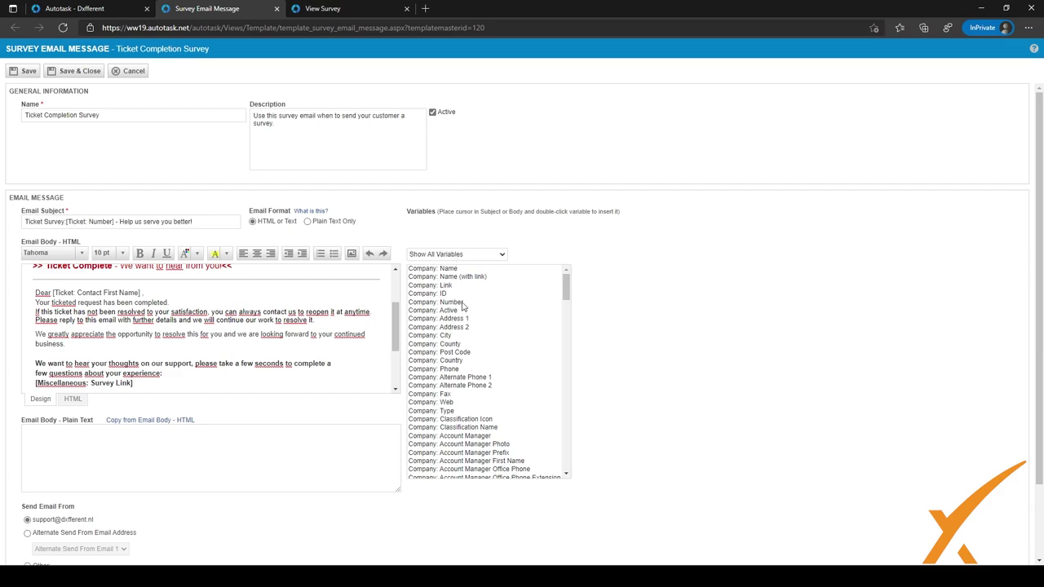
{"action": "scroll", "coordinate": [507, 385], "scroll_direction": "down", "scroll_amount": 3}
{"action": "scroll", "coordinate": [507, 385], "scroll_direction": "down", "scroll_amount": 2}
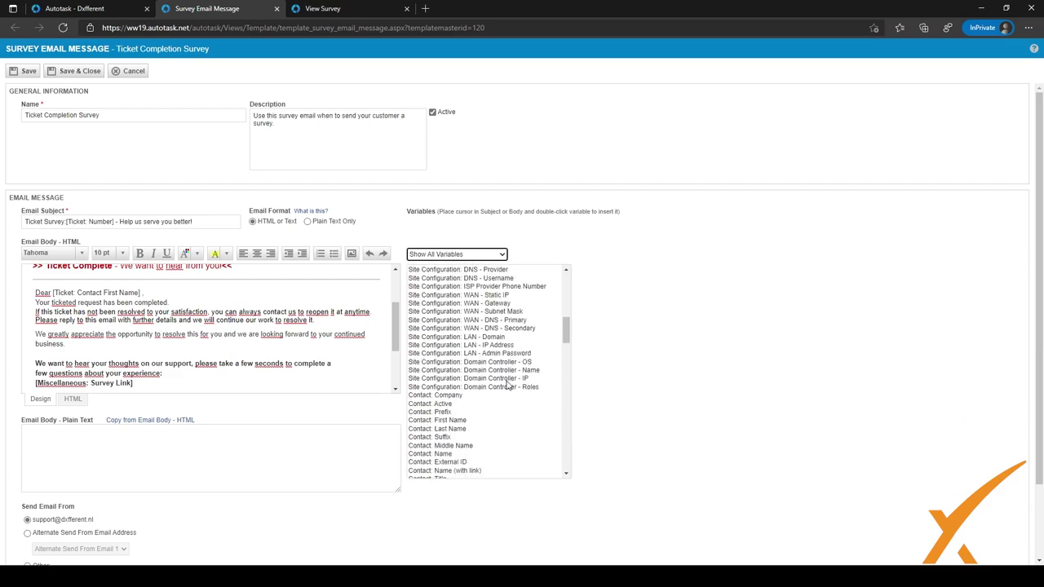
{"action": "scroll", "coordinate": [491, 282], "scroll_direction": "up", "scroll_amount": 5}
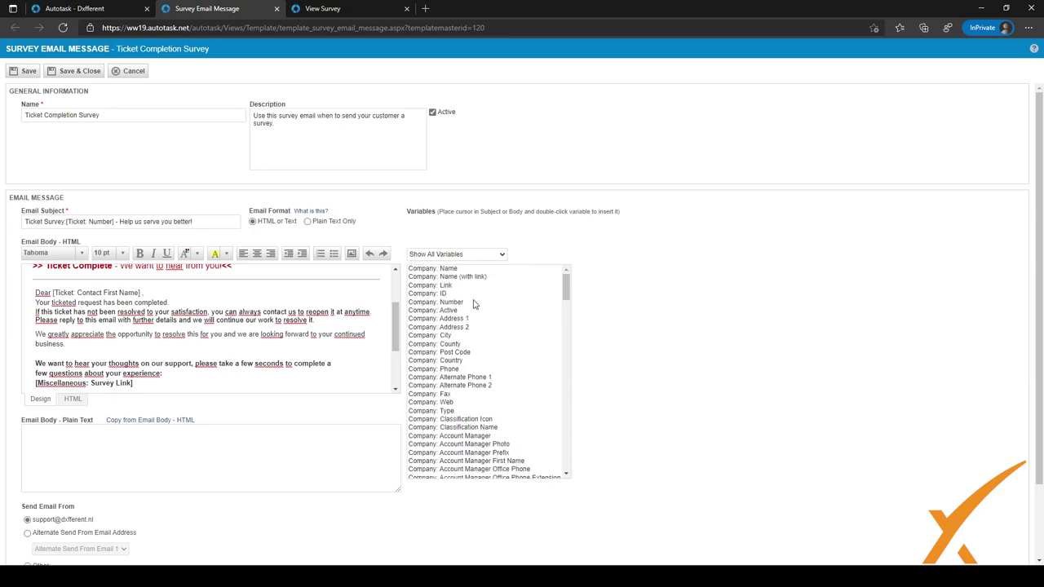
{"action": "key", "text": "m"}
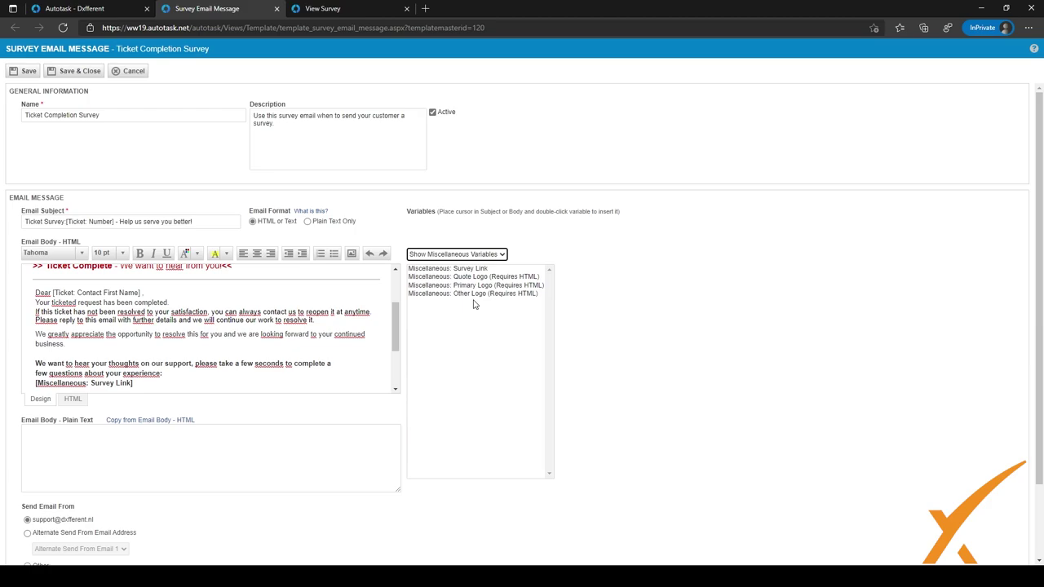
{"action": "left_click", "coordinate": [465, 269]}
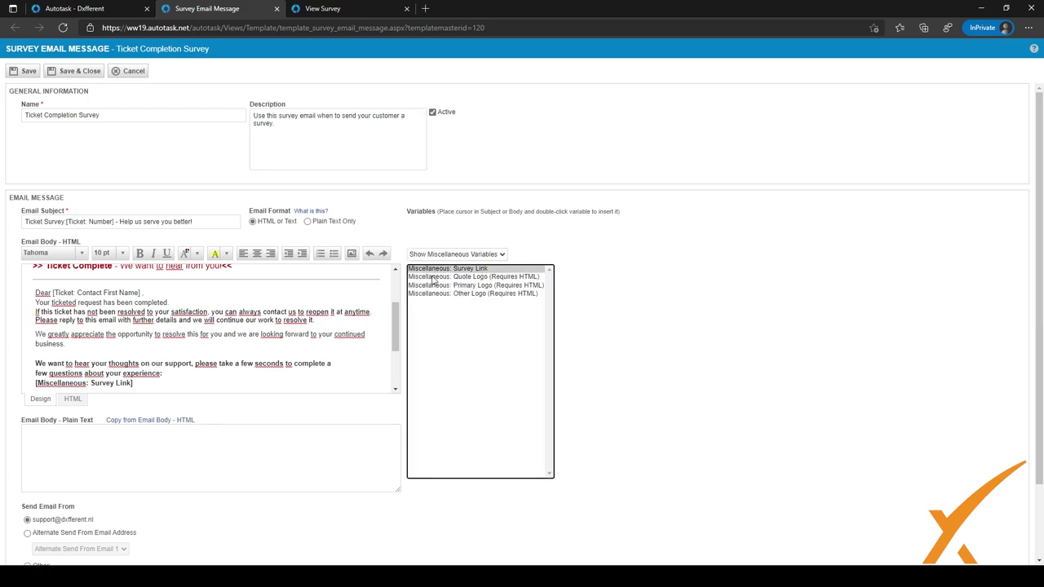
- Examine the HTML email body's placeholders for the survey link, logo, ticket number, ticket title and contact first name
{"action": "left_click_drag", "start_coordinate": [146, 383], "coordinate": [34, 383]}
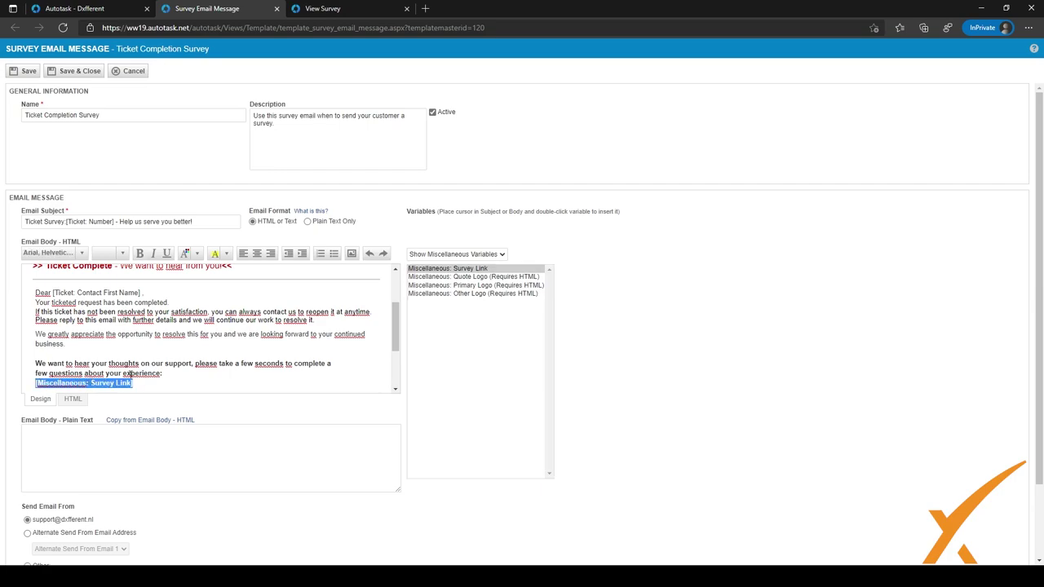
{"action": "scroll", "coordinate": [127, 372], "scroll_direction": "down", "scroll_amount": 1}
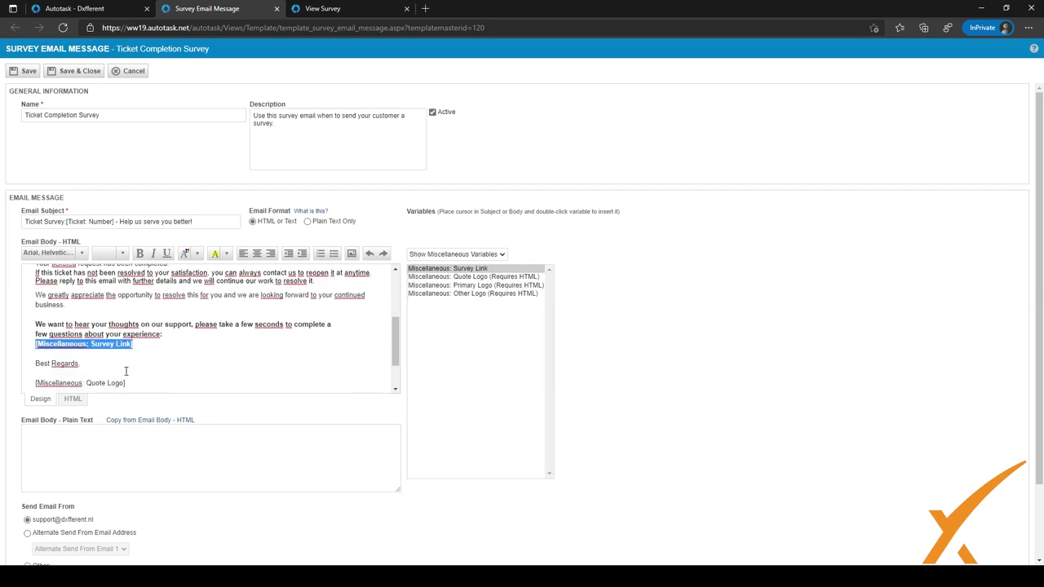
{"action": "scroll", "coordinate": [126, 368], "scroll_direction": "down", "scroll_amount": 1}
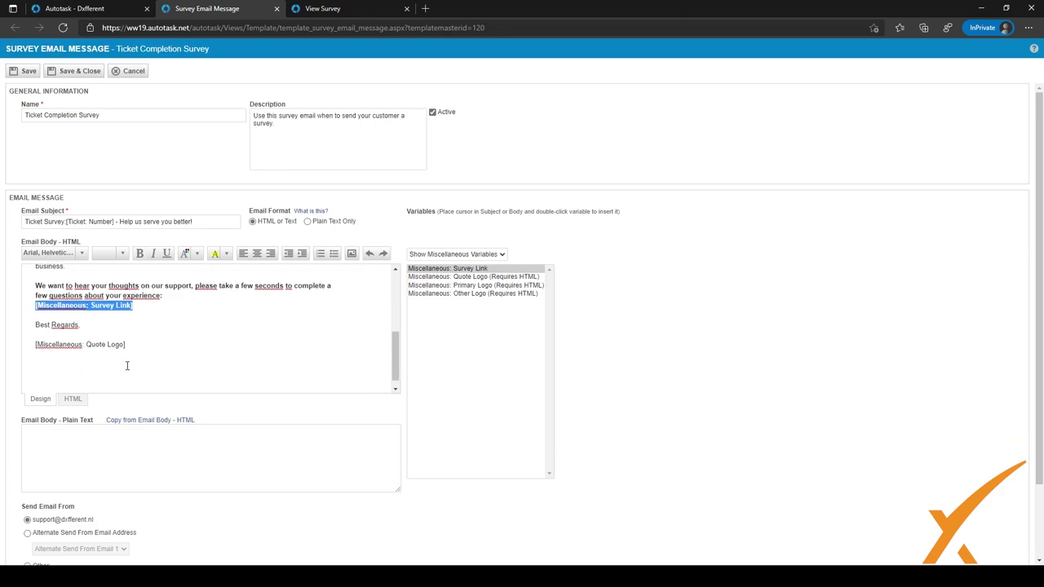
{"action": "scroll", "coordinate": [126, 366], "scroll_direction": "up", "scroll_amount": 2}
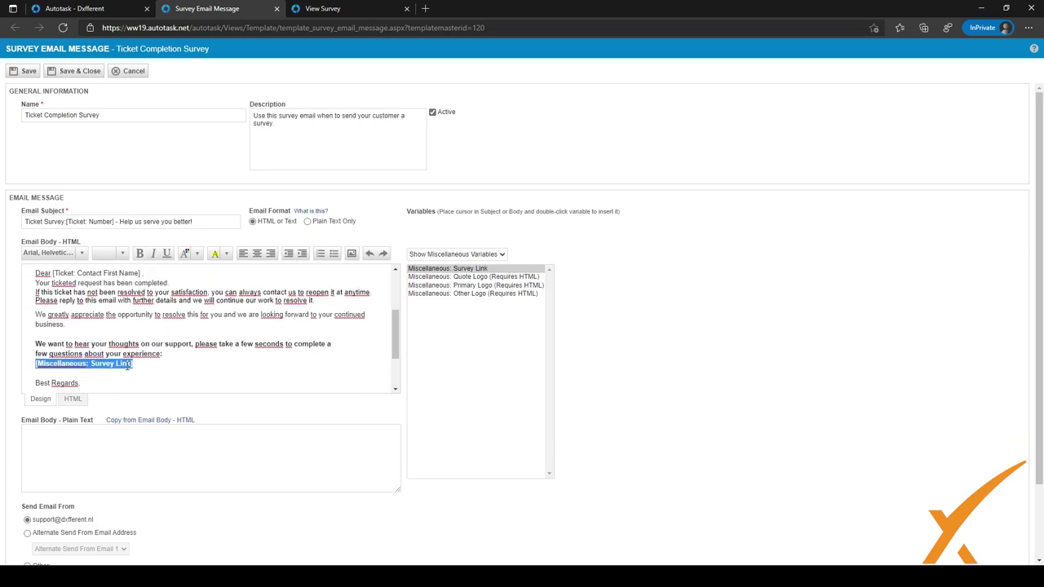
{"action": "scroll", "coordinate": [127, 366], "scroll_direction": "up", "scroll_amount": 1}
{"action": "scroll", "coordinate": [126, 366], "scroll_direction": "up", "scroll_amount": 1}
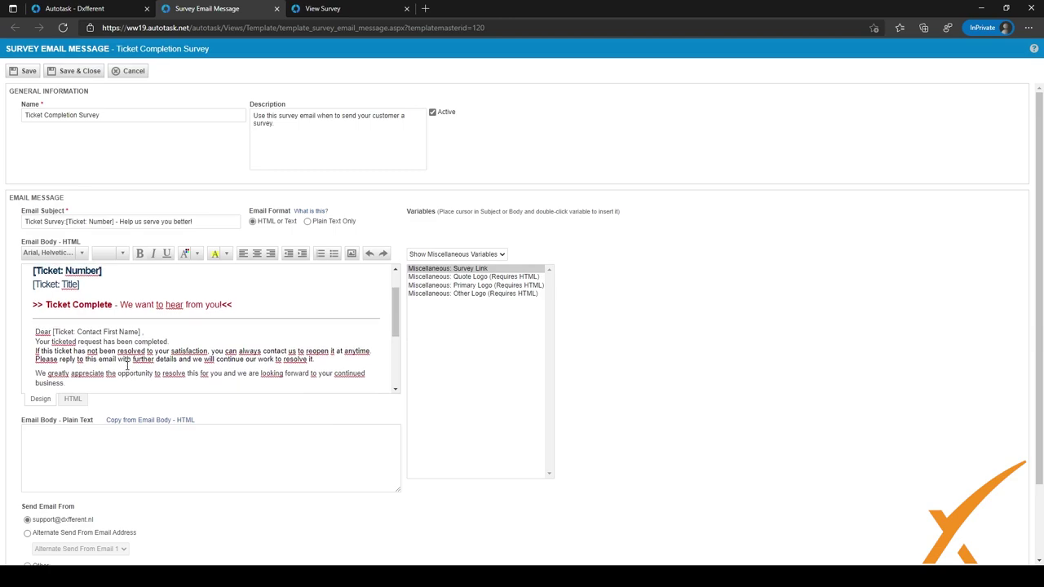
{"action": "scroll", "coordinate": [126, 365], "scroll_direction": "up", "scroll_amount": 2}
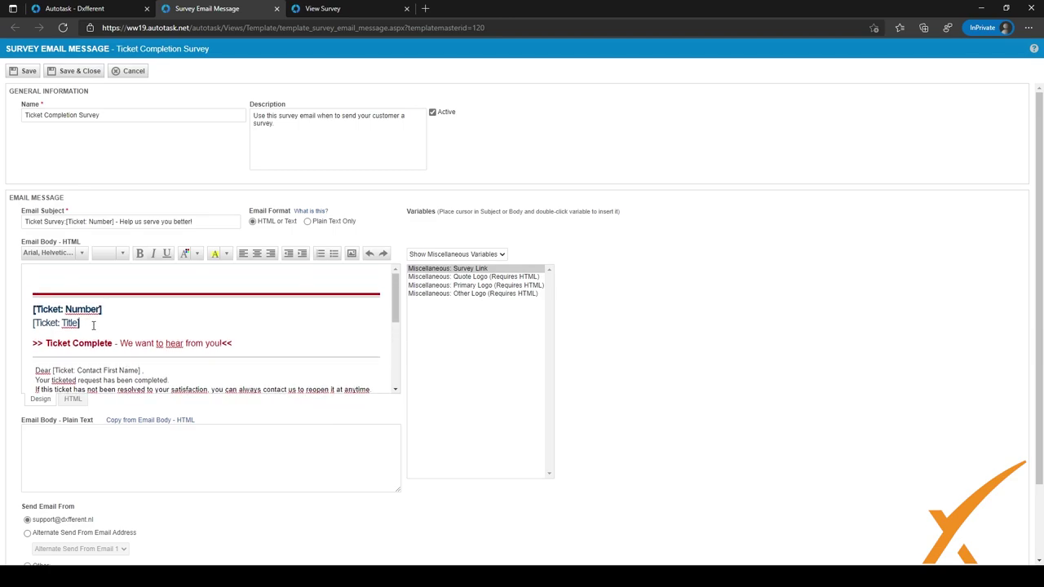
{"action": "left_click_drag", "start_coordinate": [93, 325], "coordinate": [35, 310]}
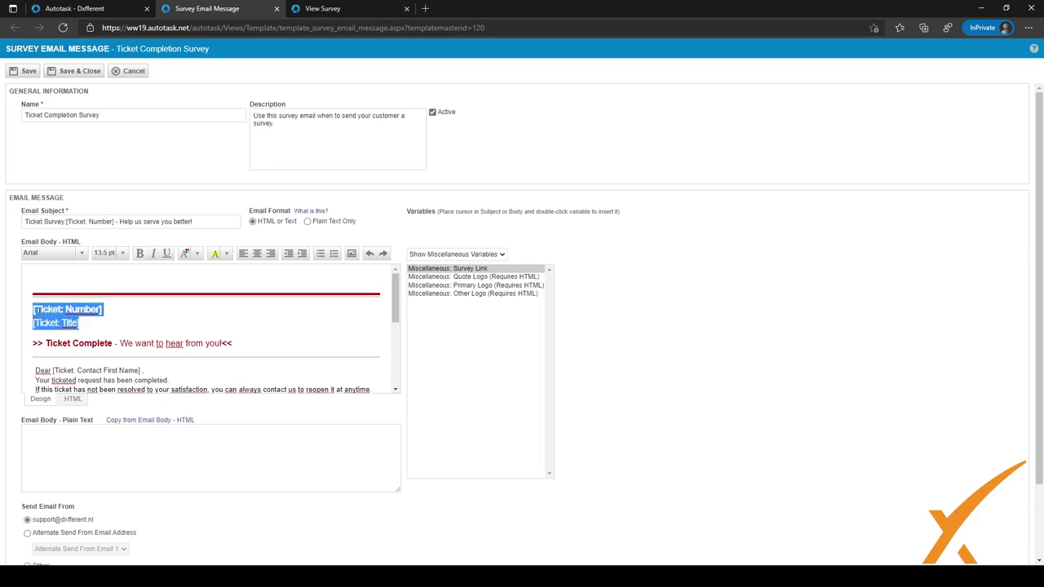
{"action": "scroll", "coordinate": [127, 325], "scroll_direction": "down", "scroll_amount": 1}
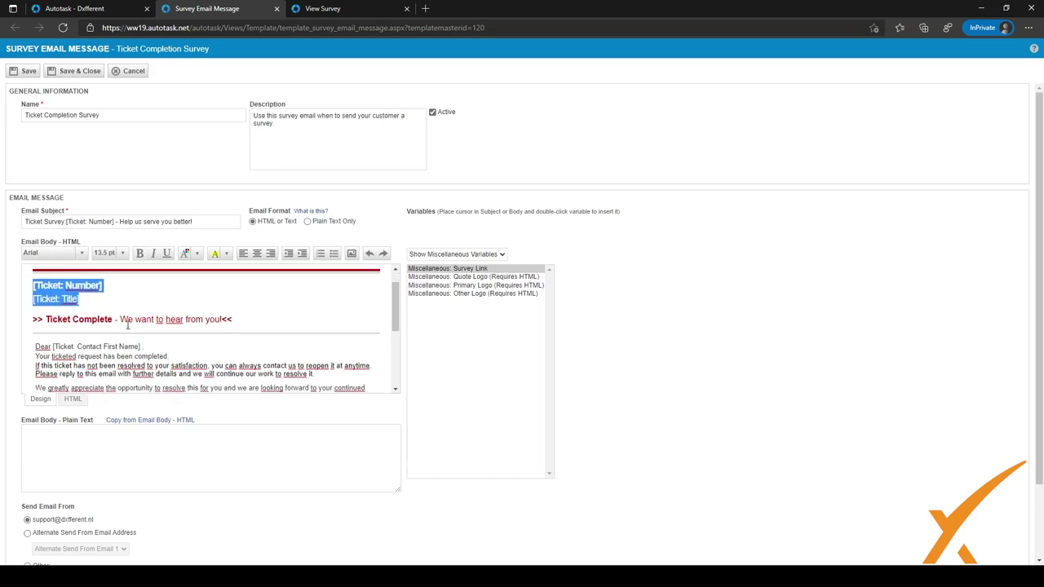
{"action": "left_click_drag", "start_coordinate": [144, 313], "coordinate": [49, 313]}
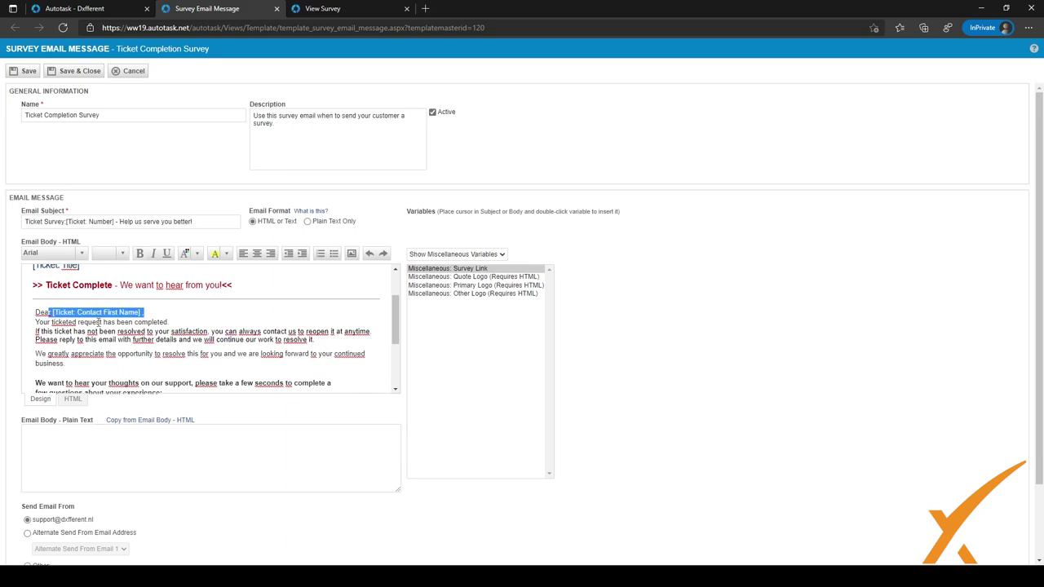
{"action": "left_click", "coordinate": [153, 331]}
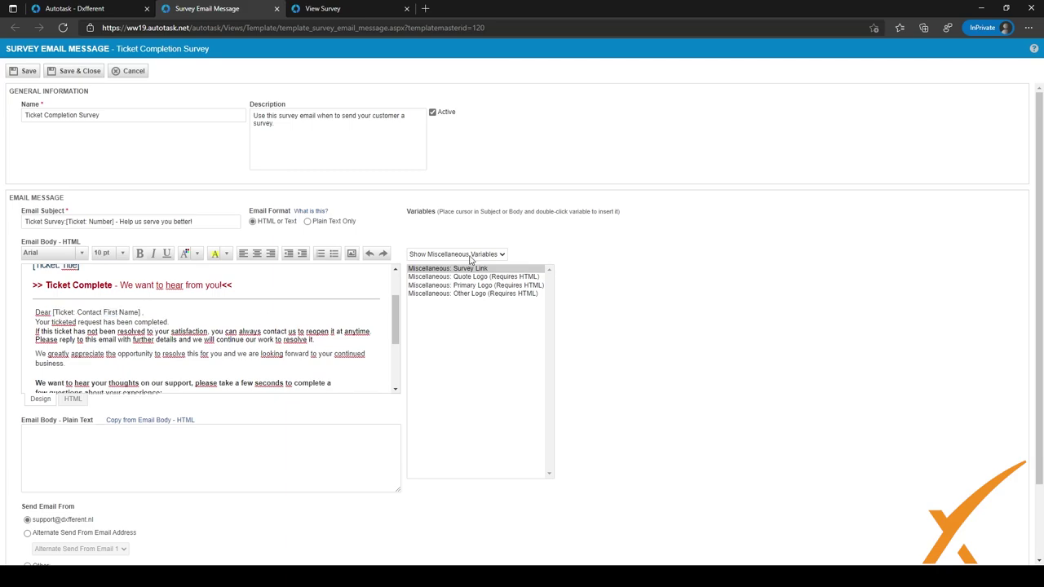
- Show all variables for the survey email and browse down to the ticket variables
{"action": "left_click", "coordinate": [457, 253]}
{"action": "left_click", "coordinate": [460, 263]}
{"action": "scroll", "coordinate": [462, 346], "scroll_direction": "down", "scroll_amount": 3}
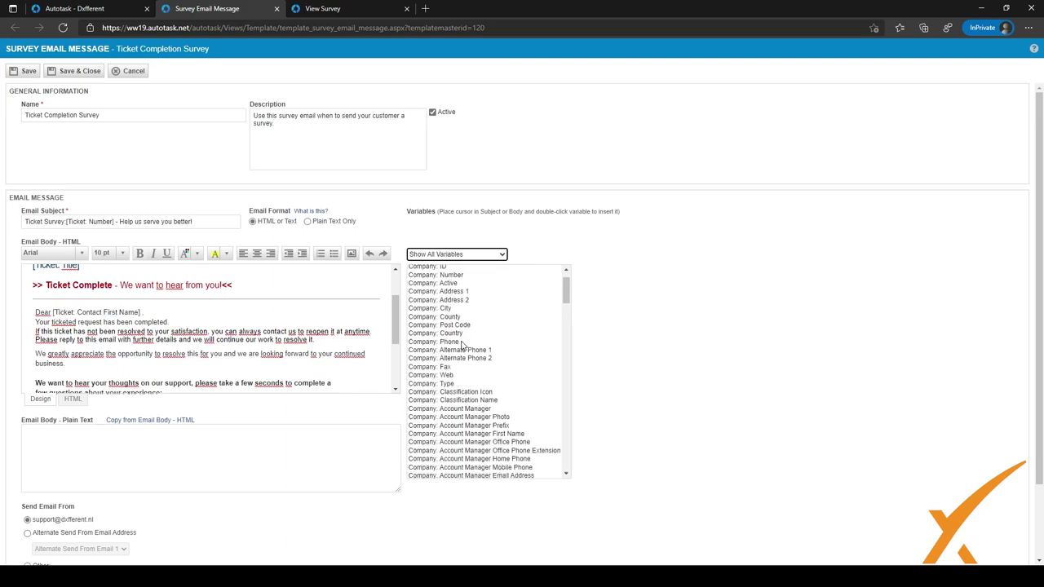
{"action": "scroll", "coordinate": [462, 346], "scroll_direction": "down", "scroll_amount": 15}
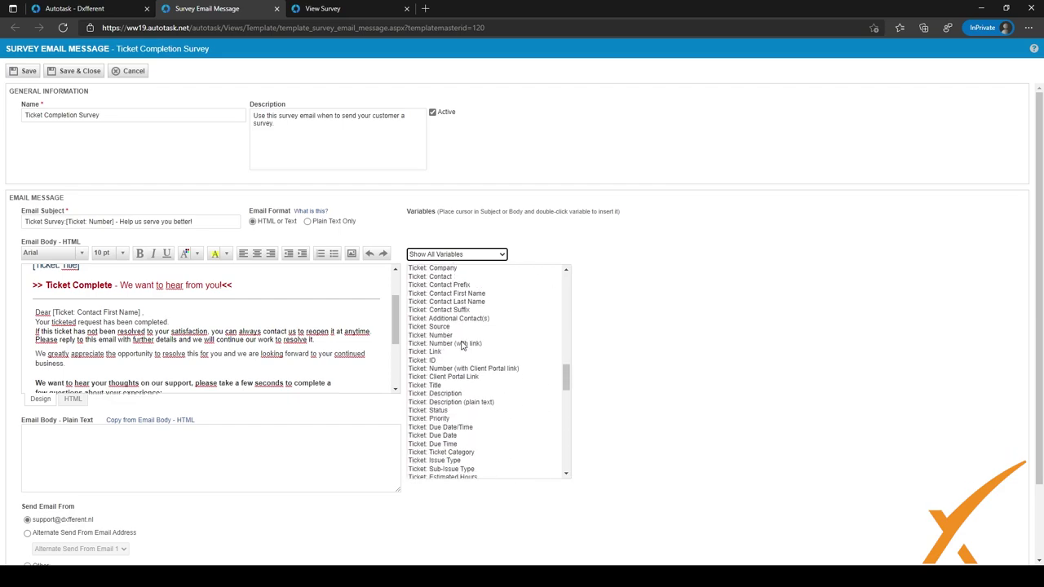
{"action": "scroll", "coordinate": [207, 335], "scroll_direction": "down", "scroll_amount": 5}
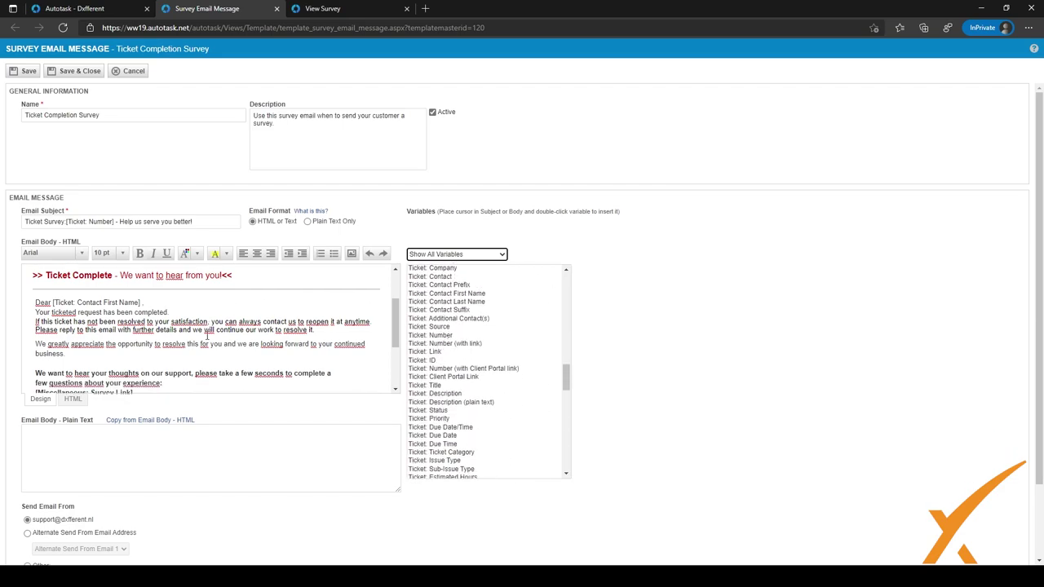
{"action": "scroll", "coordinate": [207, 336], "scroll_direction": "up", "scroll_amount": 6}
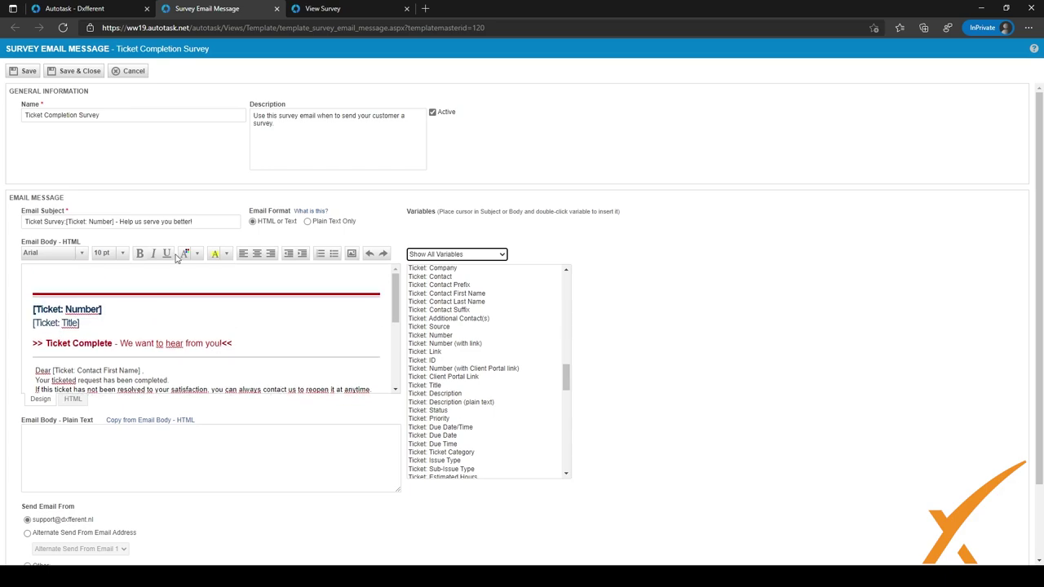
- Review the email subject's ticket number variable and the rest of the body, and close the message without saving
{"action": "left_click_drag", "start_coordinate": [115, 222], "coordinate": [19, 224]}
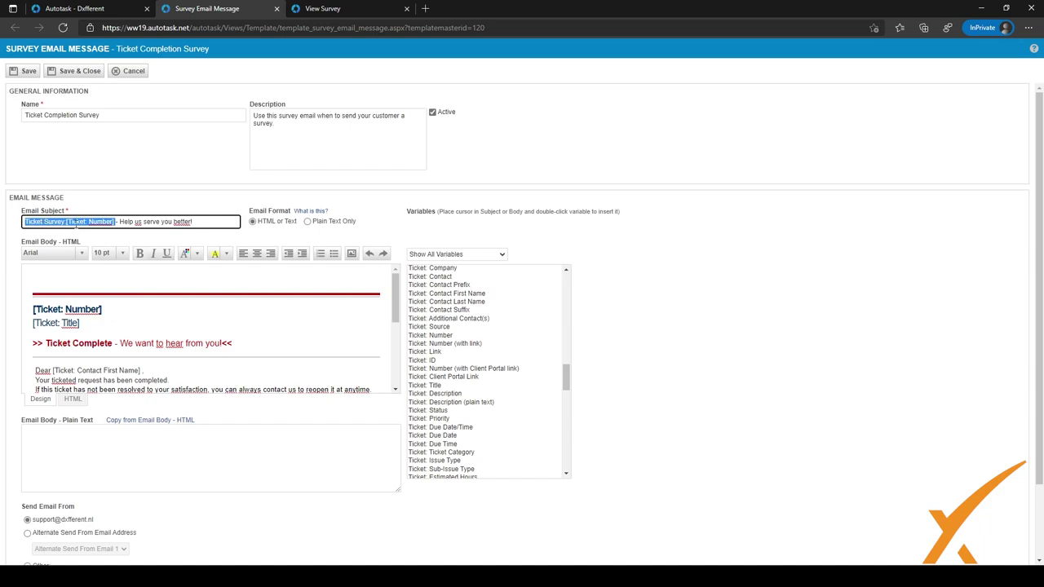
{"action": "left_click_drag", "start_coordinate": [115, 222], "coordinate": [68, 223]}
{"action": "left_click", "coordinate": [160, 223]}
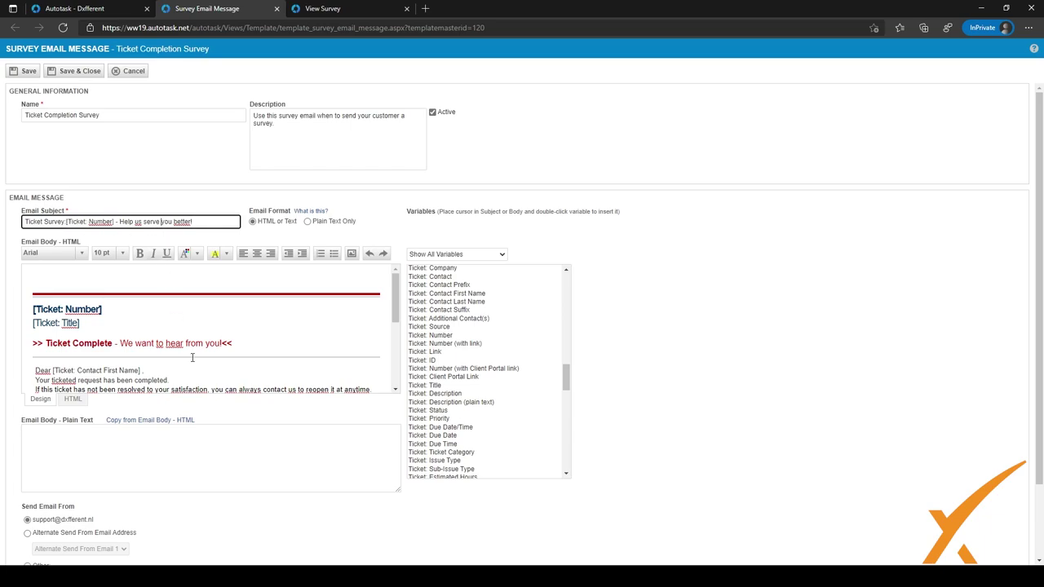
{"action": "scroll", "coordinate": [192, 353], "scroll_direction": "down", "scroll_amount": 3}
{"action": "scroll", "coordinate": [192, 353], "scroll_direction": "down", "scroll_amount": 2}
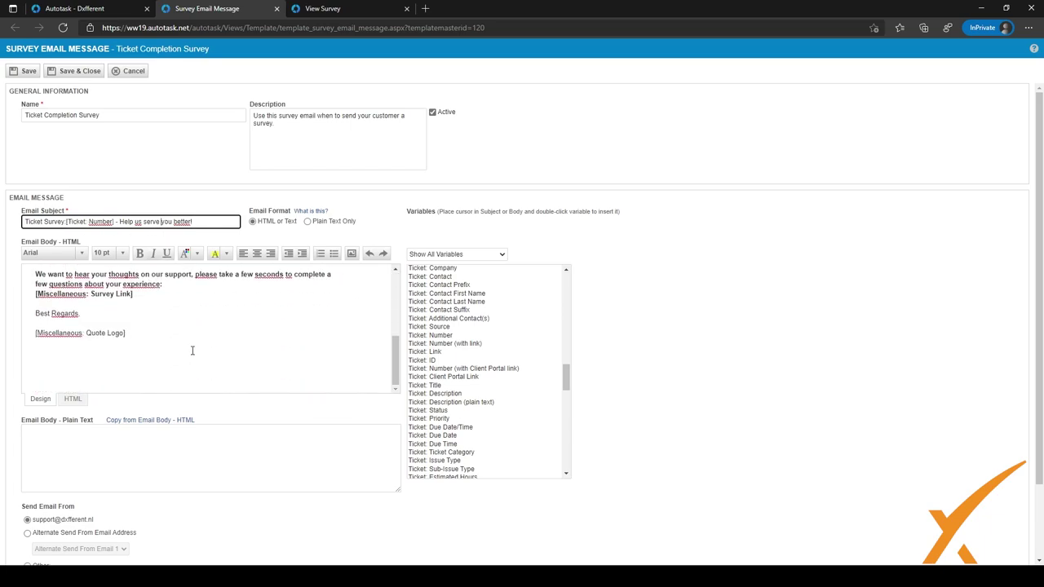
{"action": "scroll", "coordinate": [172, 342], "scroll_direction": "up", "scroll_amount": 5}
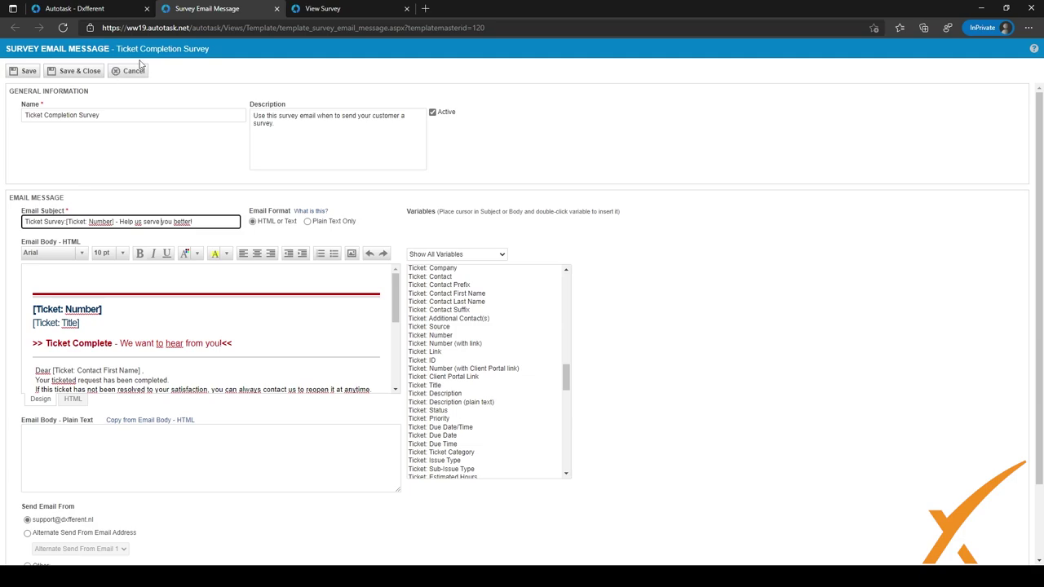
{"action": "left_click", "coordinate": [278, 9]}
{"action": "left_click", "coordinate": [96, 10]}
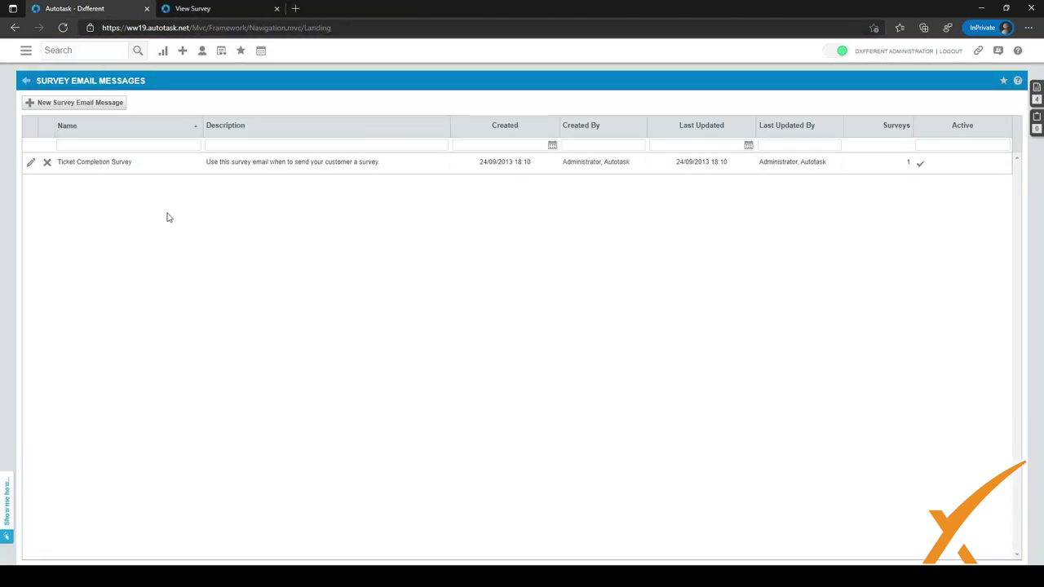
- Open the Ticket Completion Survey for editing from the Surveys admin page and review its name and description
{"action": "left_click", "coordinate": [25, 83]}
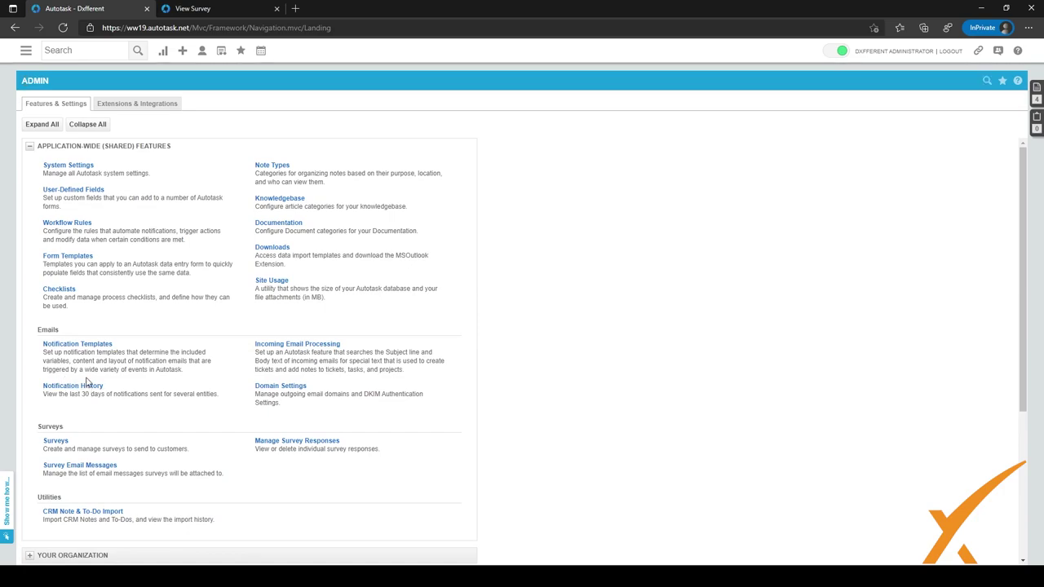
{"action": "left_click", "coordinate": [55, 441]}
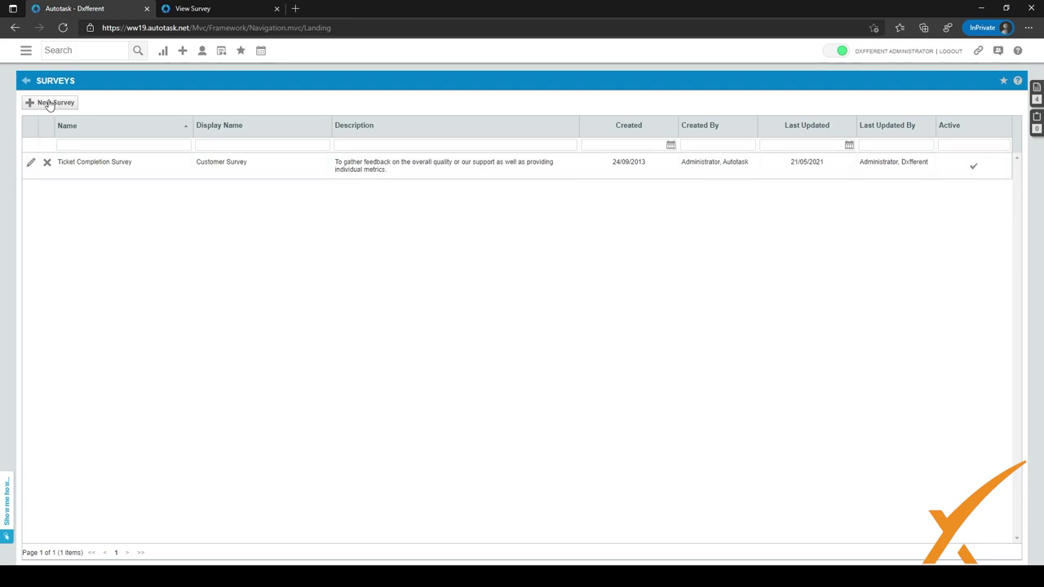
{"action": "left_click", "coordinate": [29, 167]}
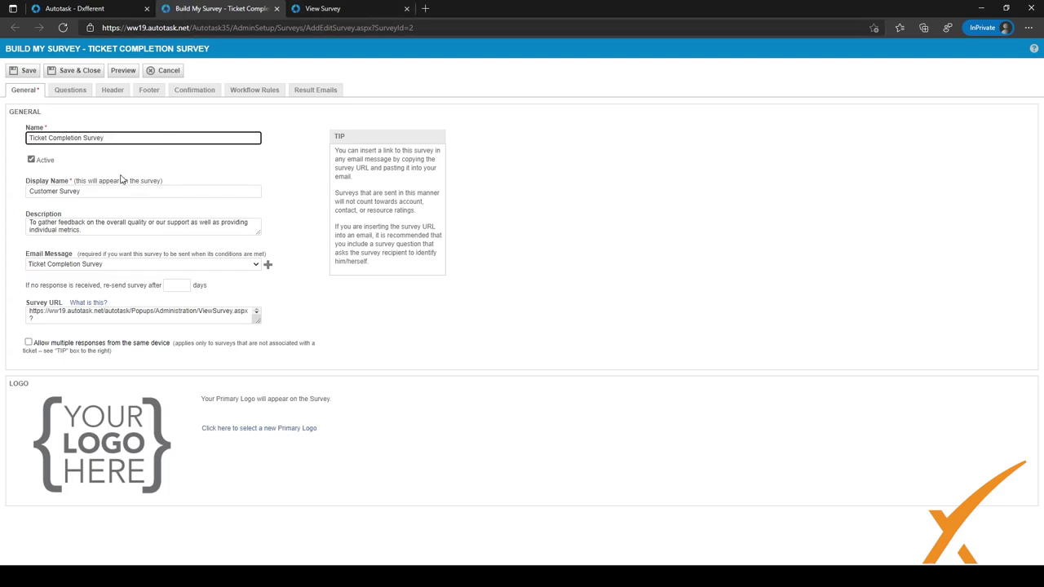
{"action": "left_click_drag", "start_coordinate": [124, 139], "coordinate": [18, 140]}
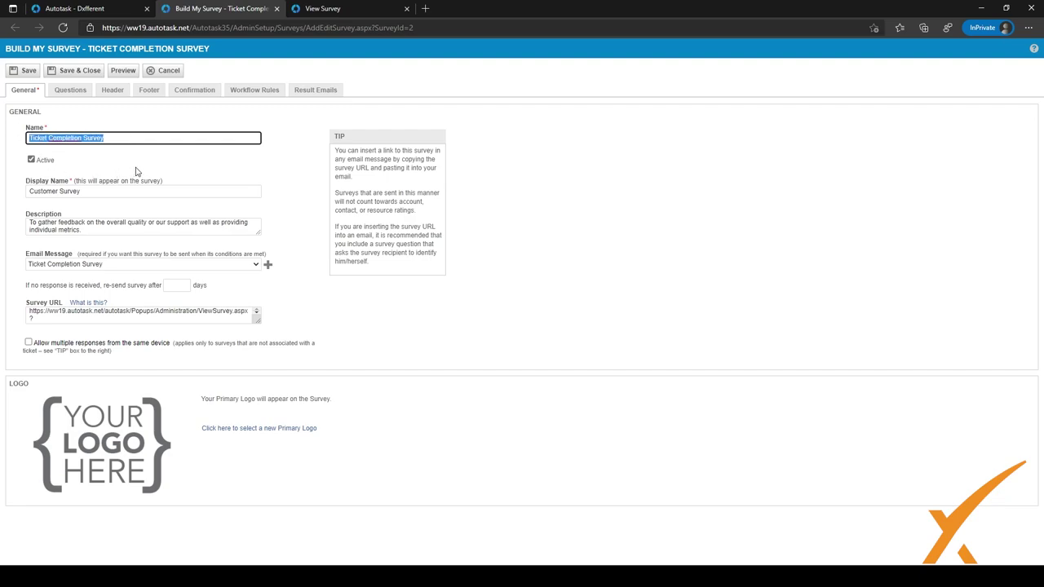
{"action": "left_click_drag", "start_coordinate": [98, 232], "coordinate": [28, 210]}
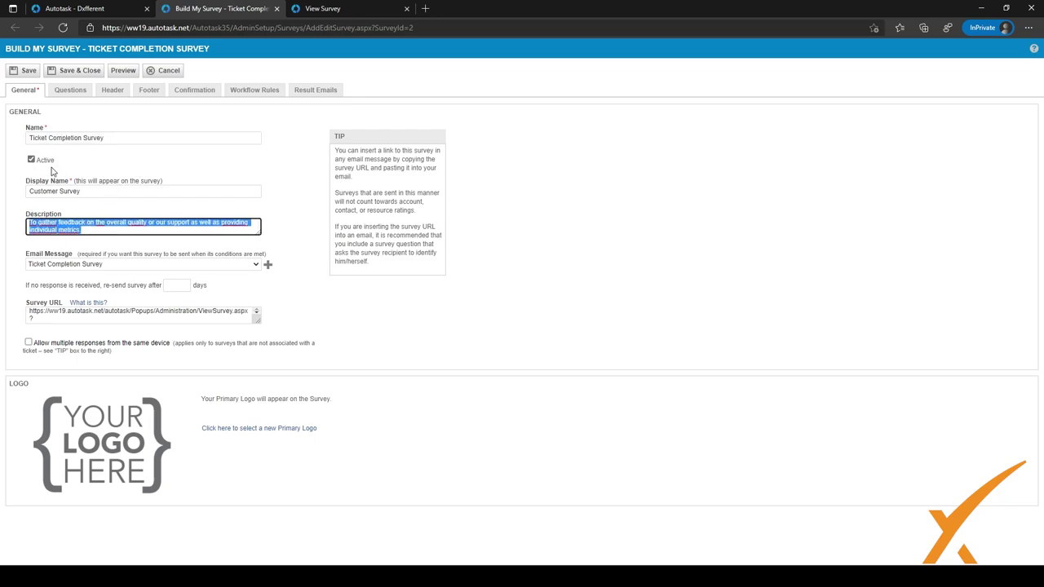
- Review the survey's email message and re-send settings, and enlarge the Survey URL field to show the full address
{"action": "left_click", "coordinate": [149, 267]}
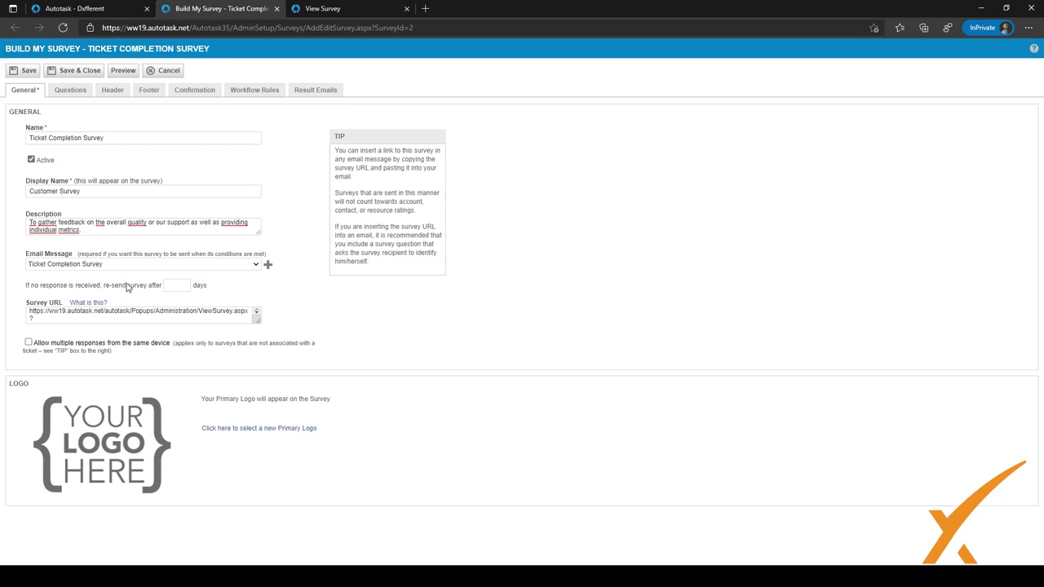
{"action": "key", "text": "Tab"}
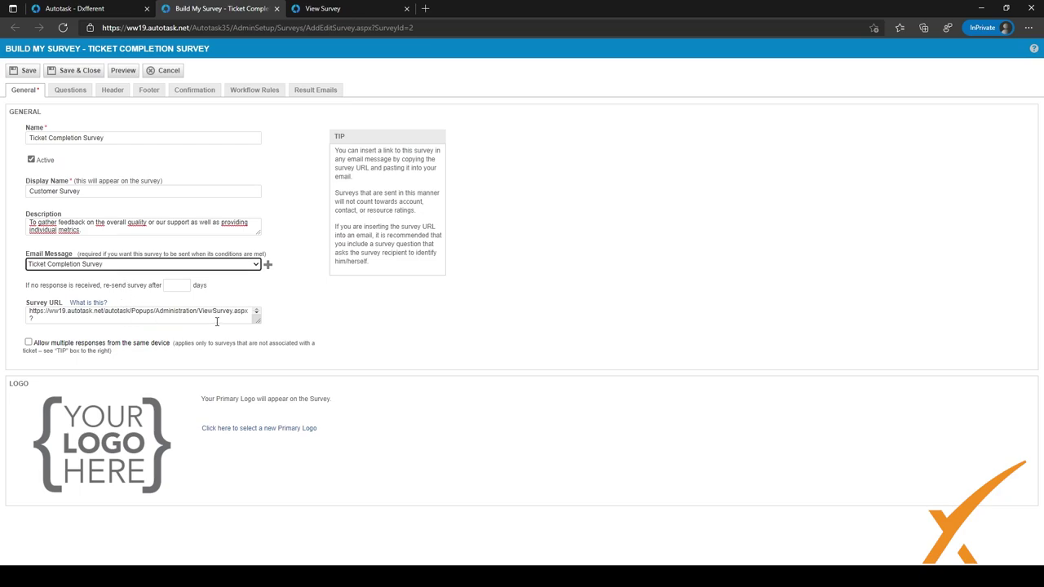
{"action": "left_click_drag", "start_coordinate": [257, 321], "coordinate": [253, 359]}
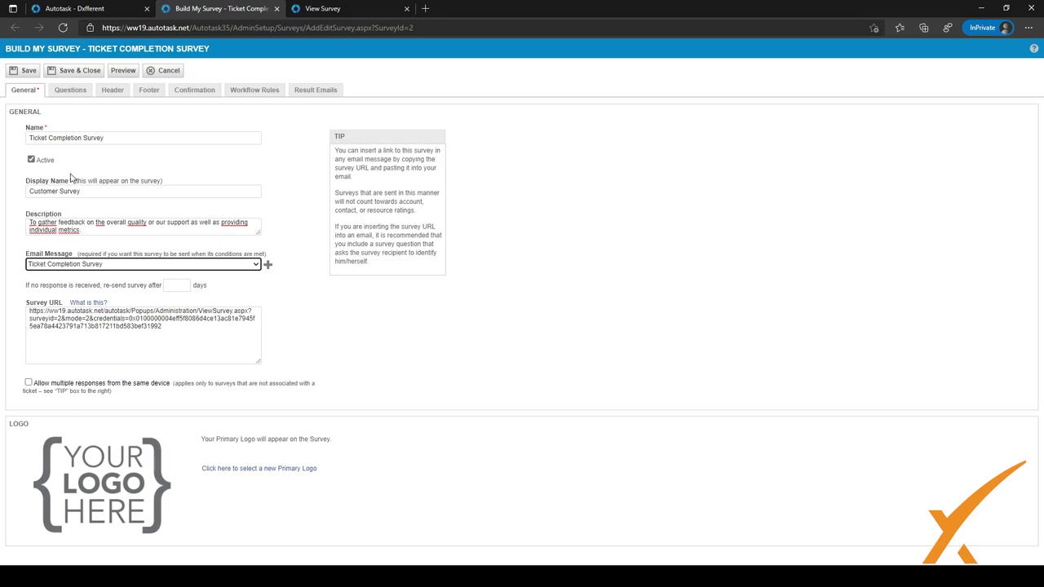
- Review the survey's benchmarking questions with their response types and rating impacts, and check the options for adding questions and service delivery benchmarks
{"action": "left_click", "coordinate": [73, 93]}
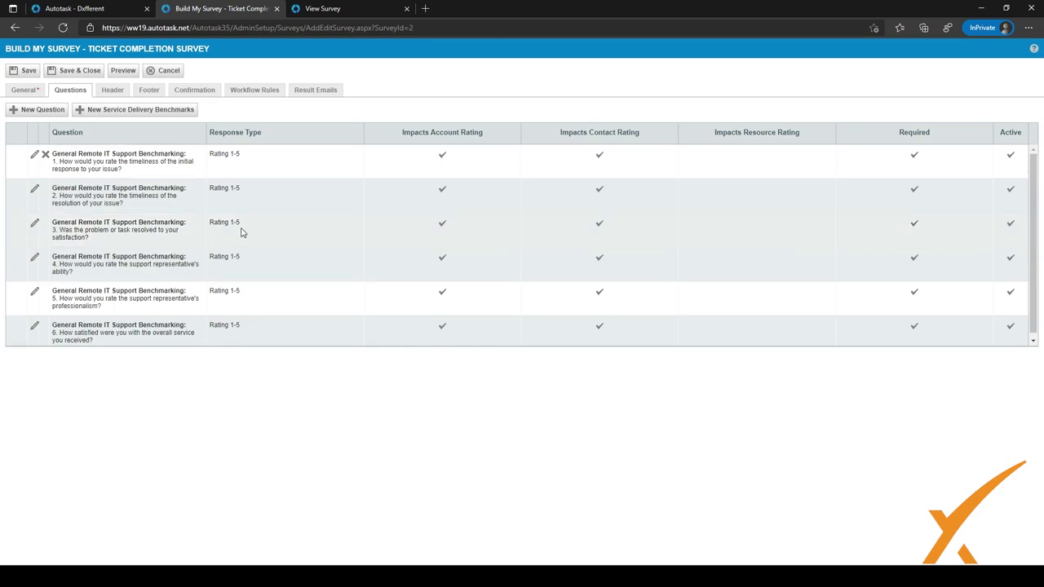
{"action": "scroll", "coordinate": [241, 233], "scroll_direction": "down", "scroll_amount": 1}
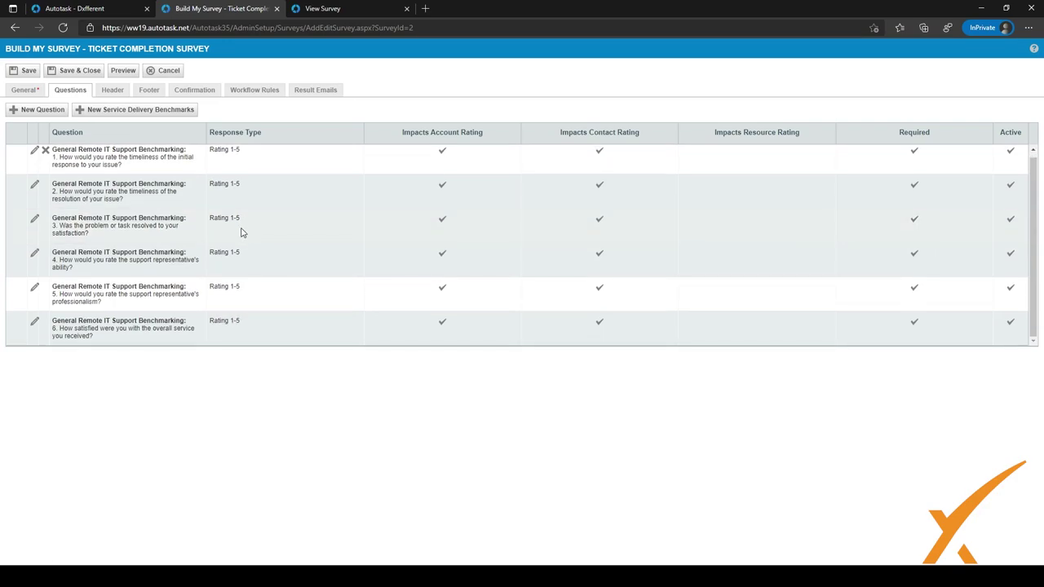
{"action": "scroll", "coordinate": [241, 233], "scroll_direction": "up", "scroll_amount": 1}
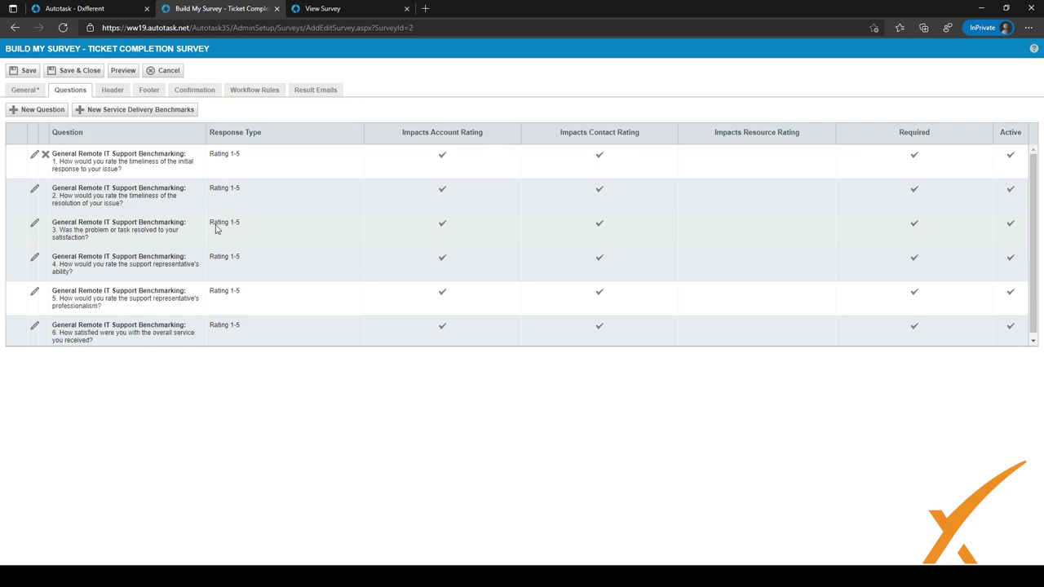
{"action": "scroll", "coordinate": [94, 281], "scroll_direction": "down", "scroll_amount": 1}
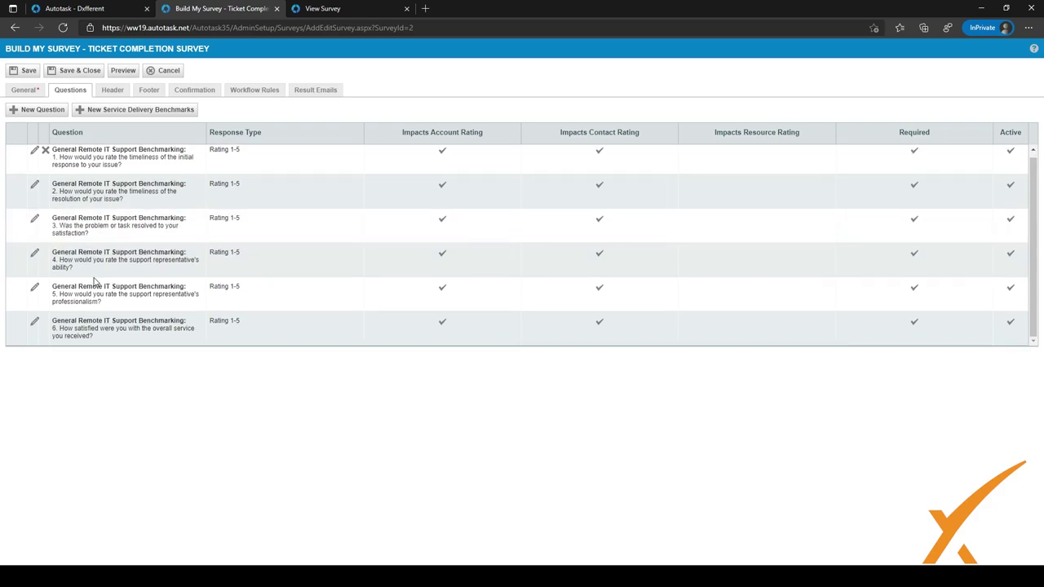
{"action": "left_click", "coordinate": [46, 111]}
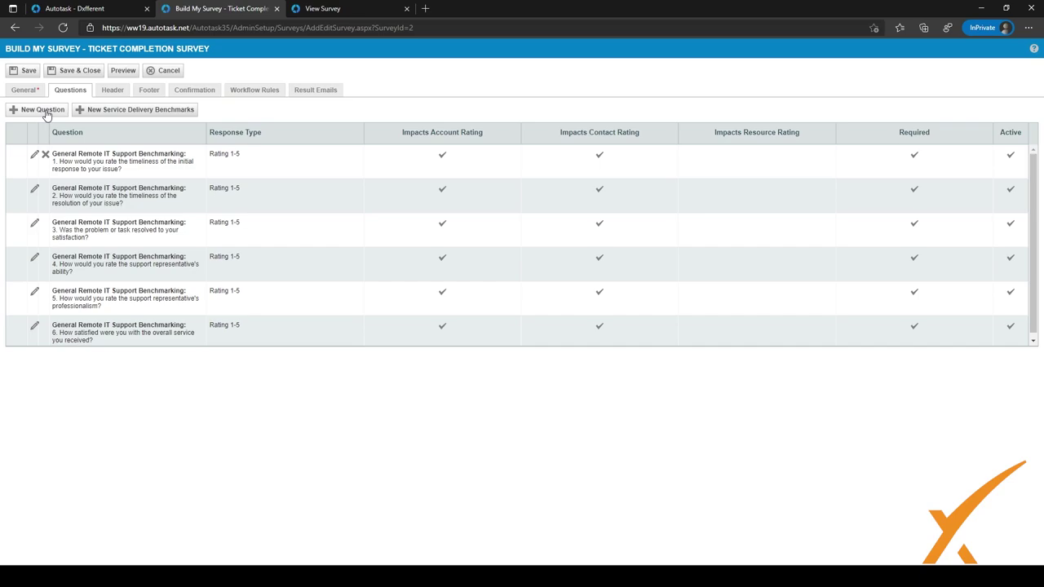
{"action": "left_click", "coordinate": [132, 116]}
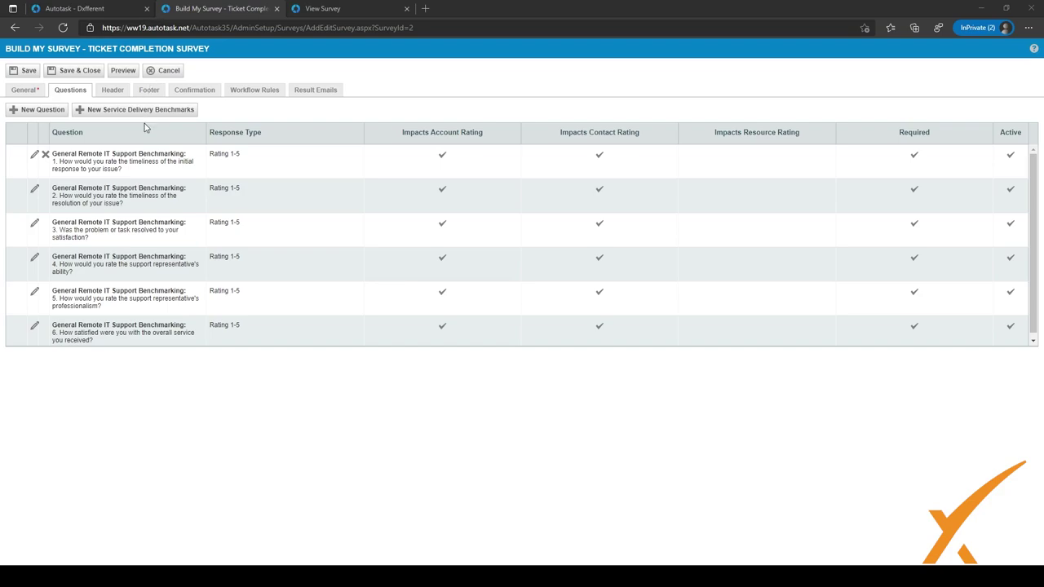
{"action": "left_click", "coordinate": [234, 13]}
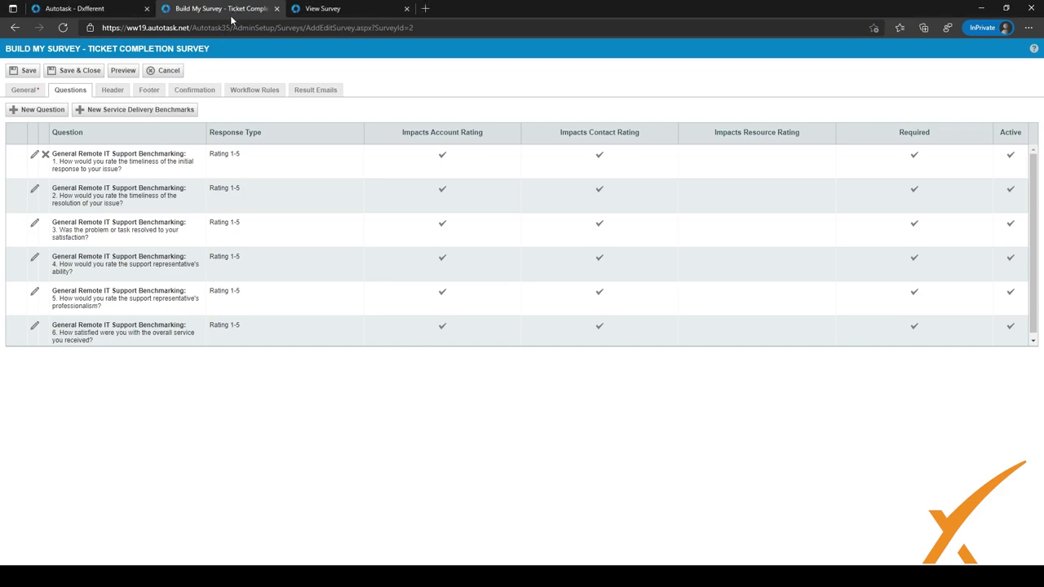
- Review the survey header's introductory text and the Disappointed to Fantastic scale line
{"action": "left_click", "coordinate": [115, 92]}
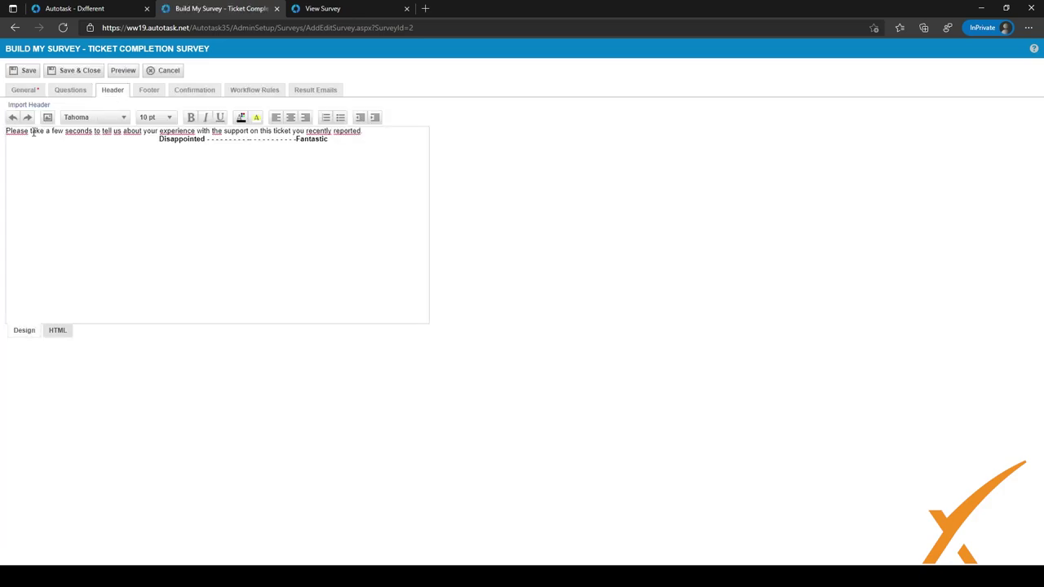
{"action": "left_click", "coordinate": [169, 117]}
{"action": "left_click", "coordinate": [247, 137]}
{"action": "left_click_drag", "start_coordinate": [331, 140], "coordinate": [153, 147]}
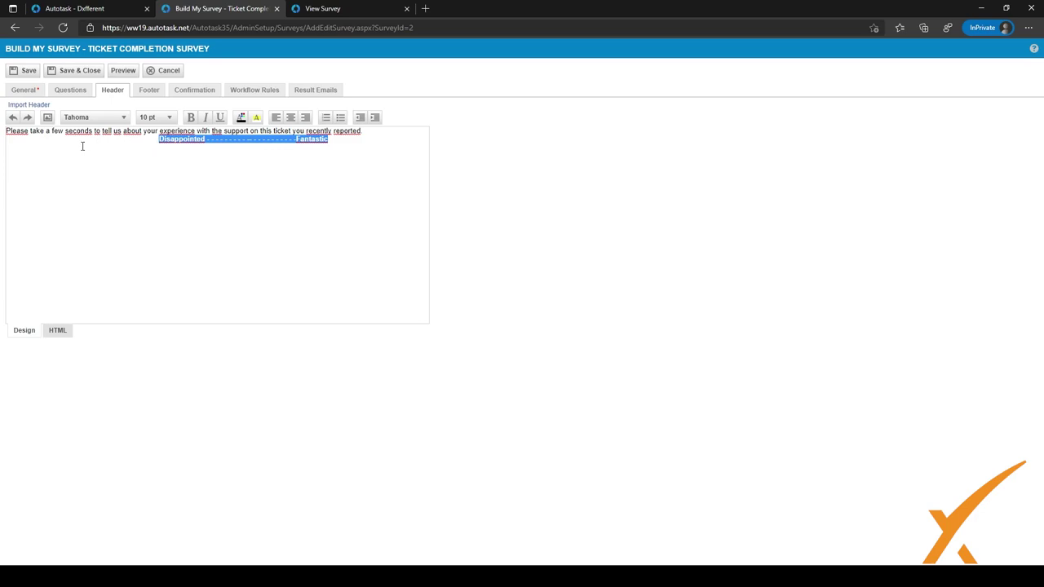
{"action": "left_click", "coordinate": [158, 142]}
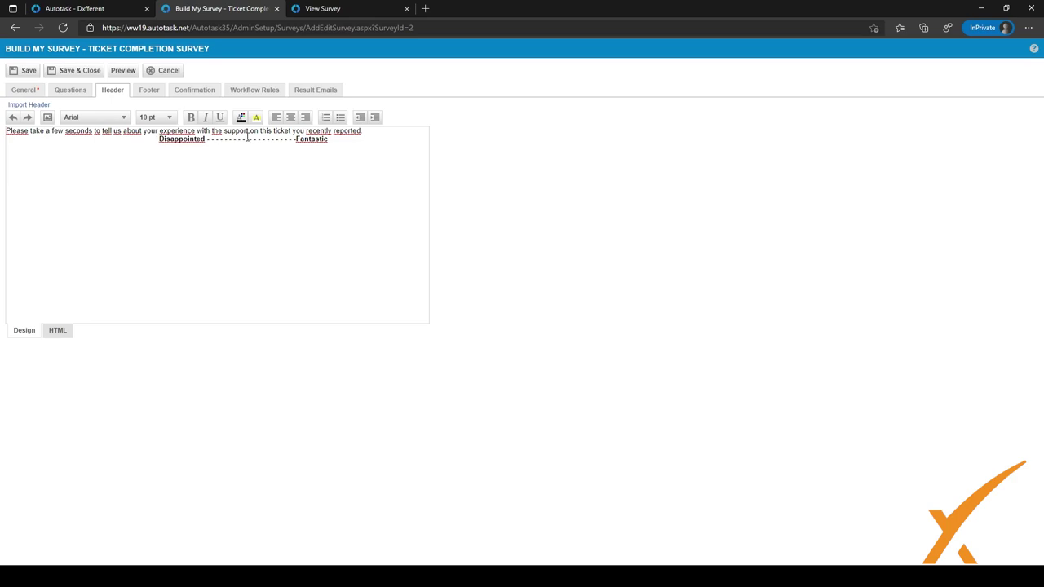
- Review the survey's footer and its confirmation message
{"action": "left_click", "coordinate": [152, 117]}
{"action": "left_click", "coordinate": [150, 106]}
{"action": "left_click", "coordinate": [150, 93]}
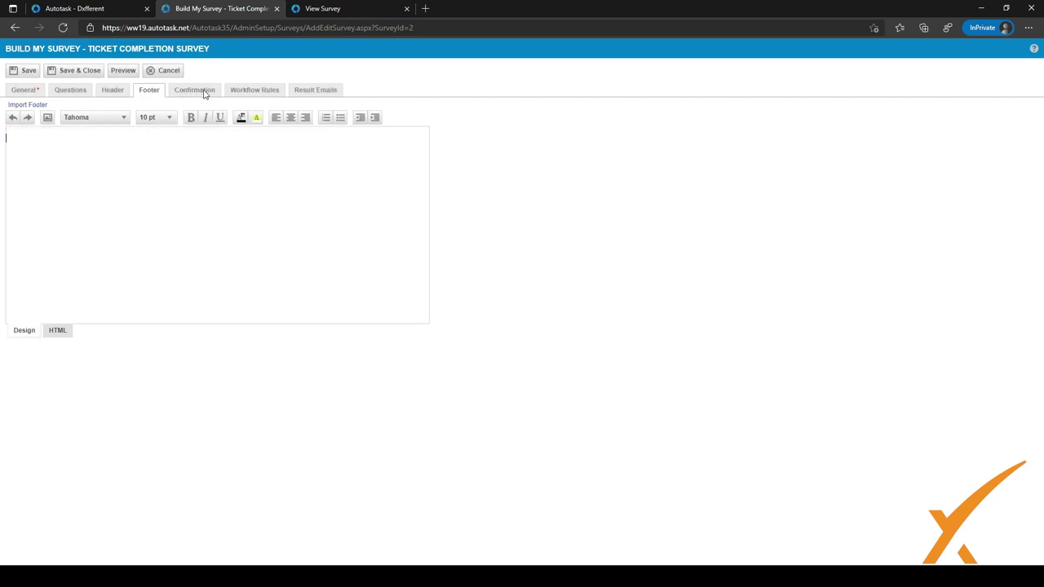
{"action": "left_click", "coordinate": [196, 96]}
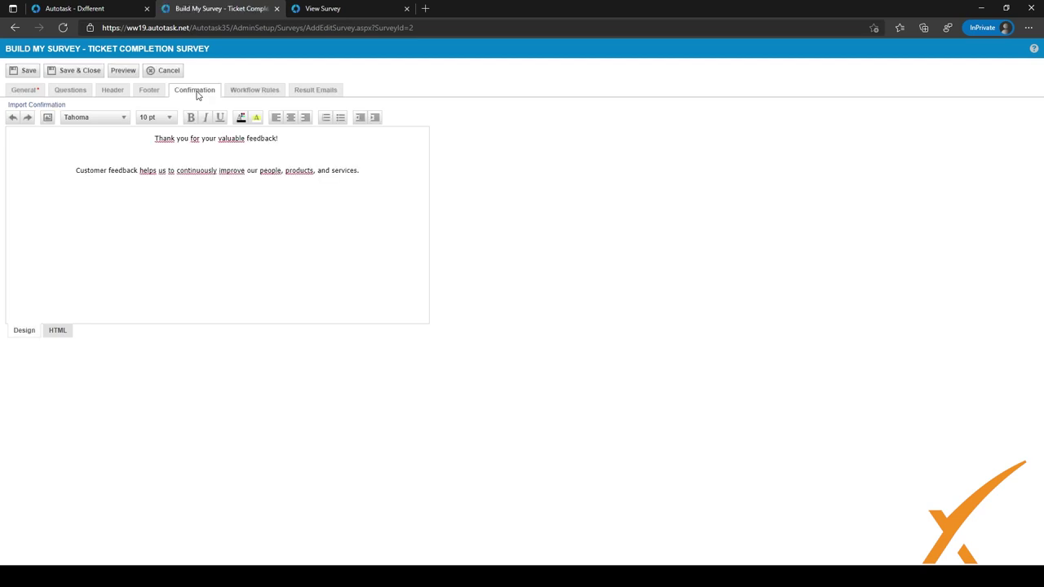
{"action": "left_click", "coordinate": [154, 116]}
{"action": "left_click", "coordinate": [255, 117]}
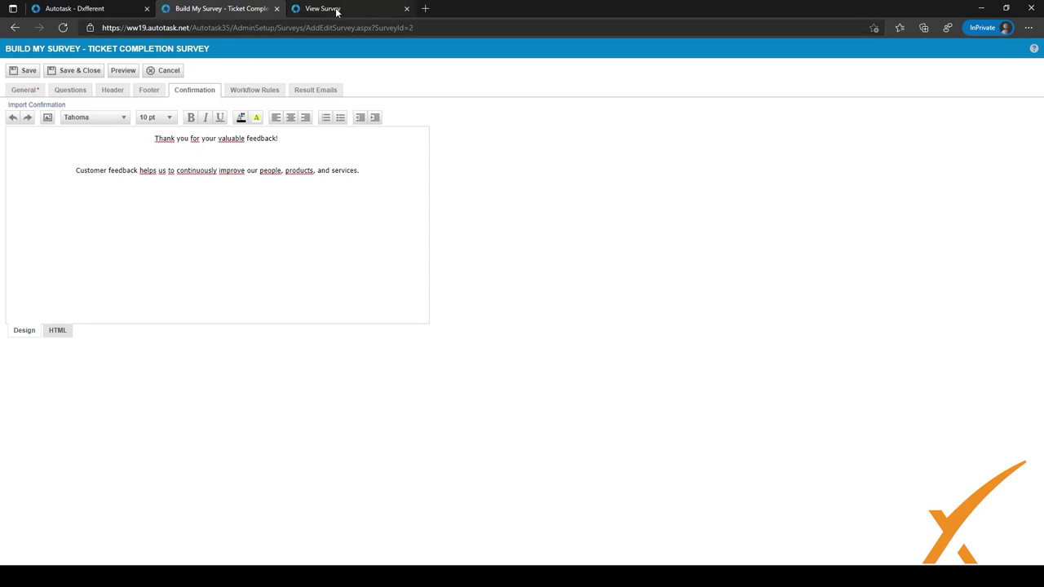
- Show the full Survey URL in the general settings, and examine the header text and rating scale on the customer's survey page
{"action": "left_click", "coordinate": [23, 91]}
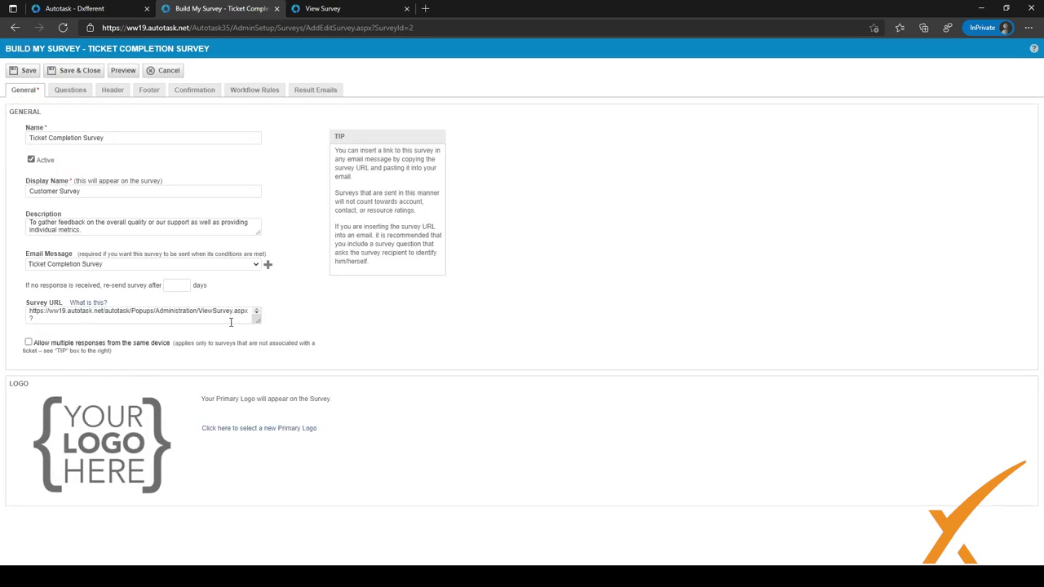
{"action": "left_click_drag", "start_coordinate": [256, 318], "coordinate": [251, 367]}
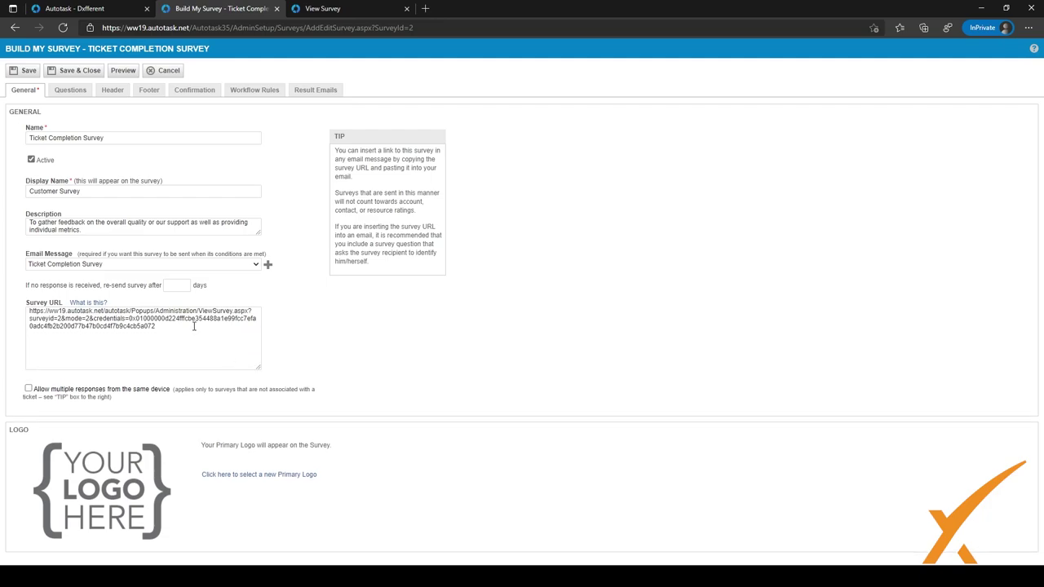
{"action": "left_click", "coordinate": [331, 10]}
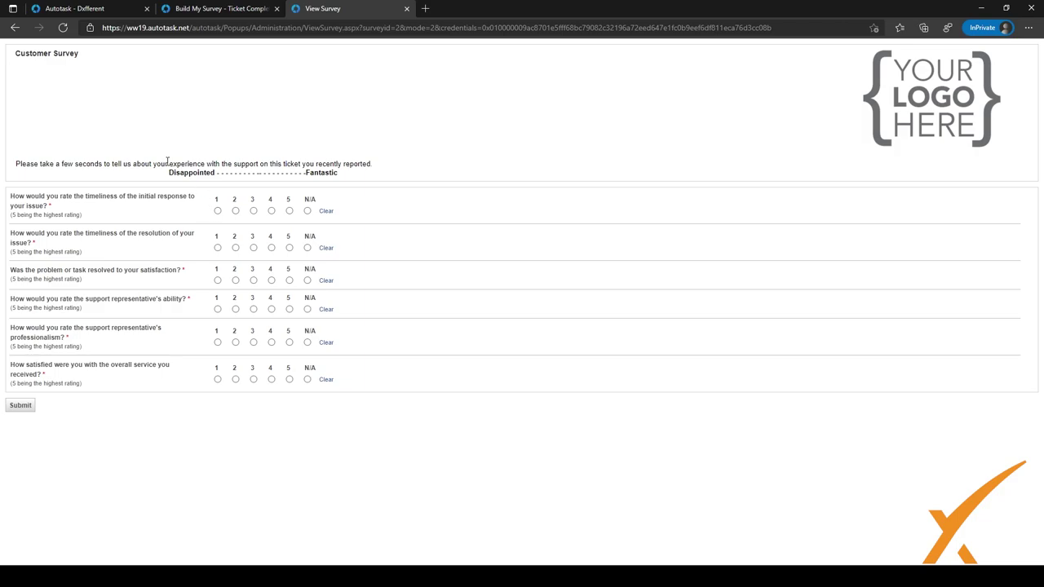
{"action": "left_click_drag", "start_coordinate": [167, 173], "coordinate": [345, 176]}
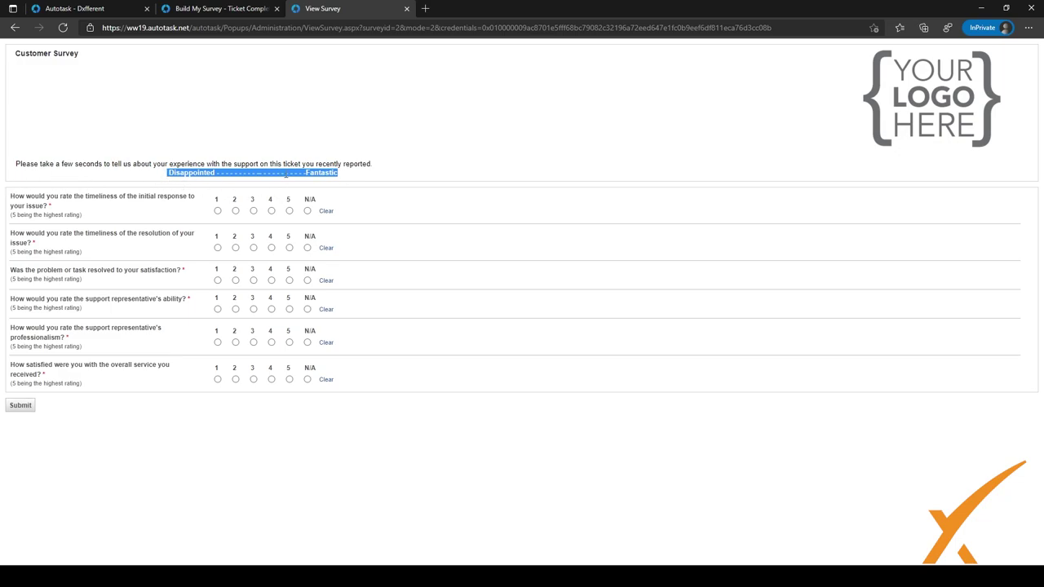
{"action": "left_click", "coordinate": [261, 167]}
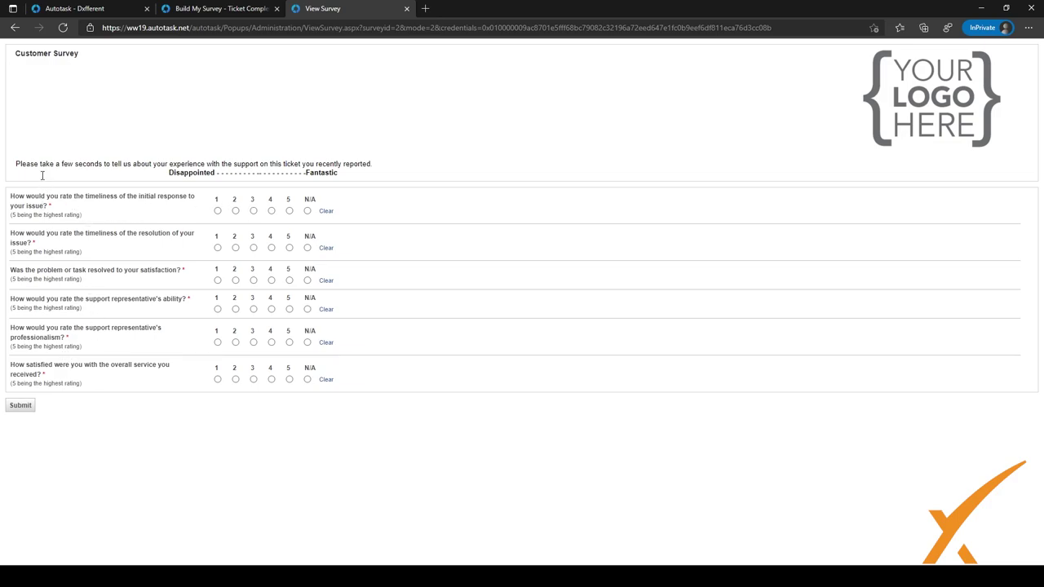
{"action": "left_click_drag", "start_coordinate": [26, 164], "coordinate": [369, 175]}
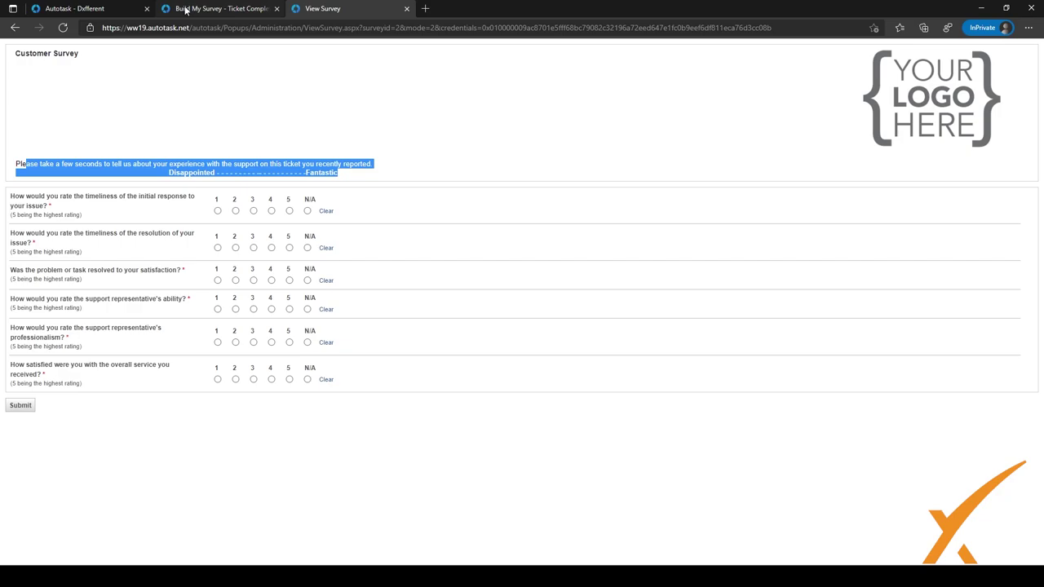
- Return to the survey builder and review the questions and the workflow rules associated with the survey
{"action": "left_click", "coordinate": [217, 12]}
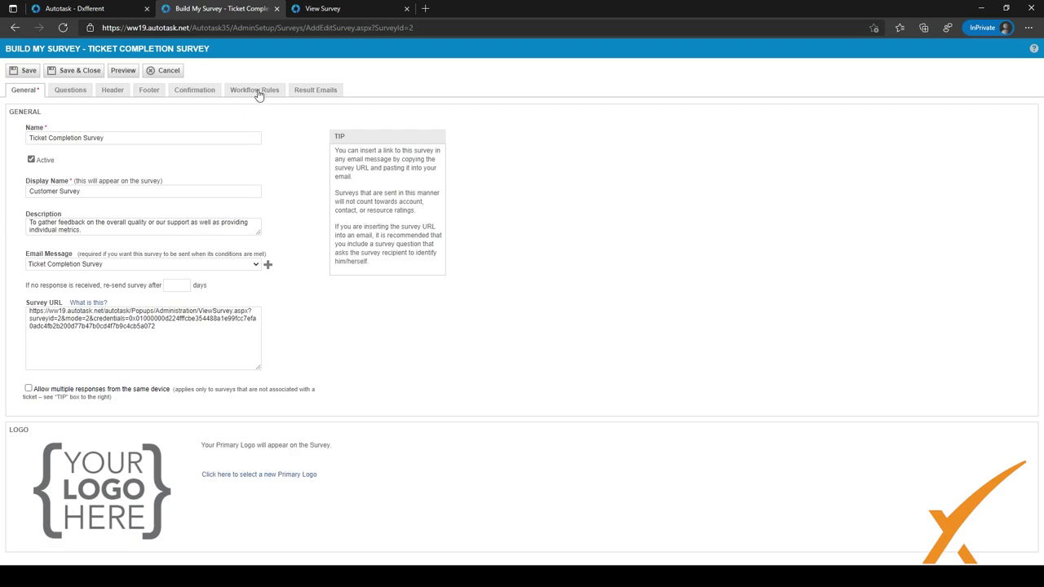
{"action": "left_click", "coordinate": [77, 95]}
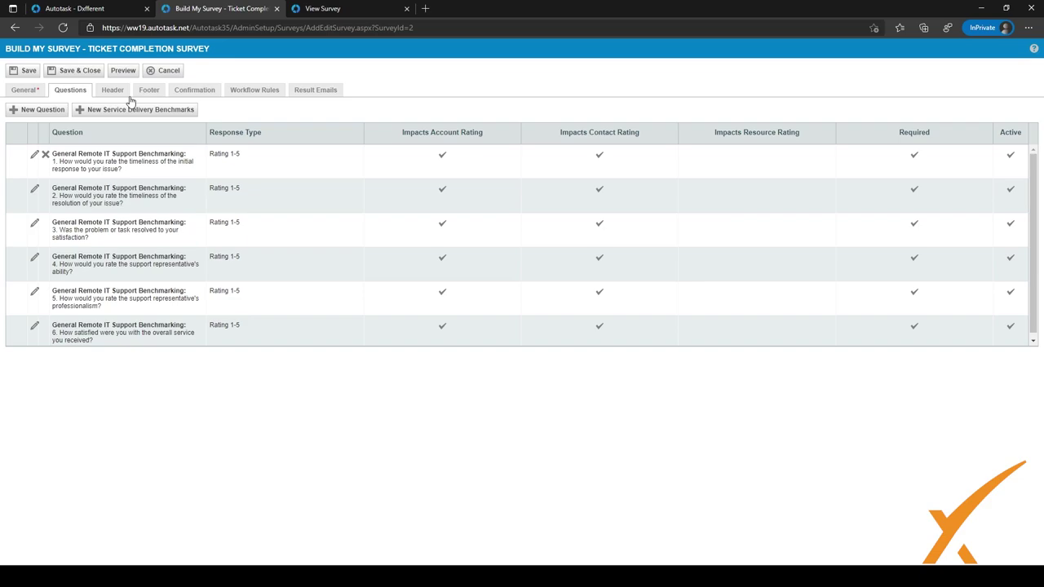
{"action": "left_click", "coordinate": [262, 90]}
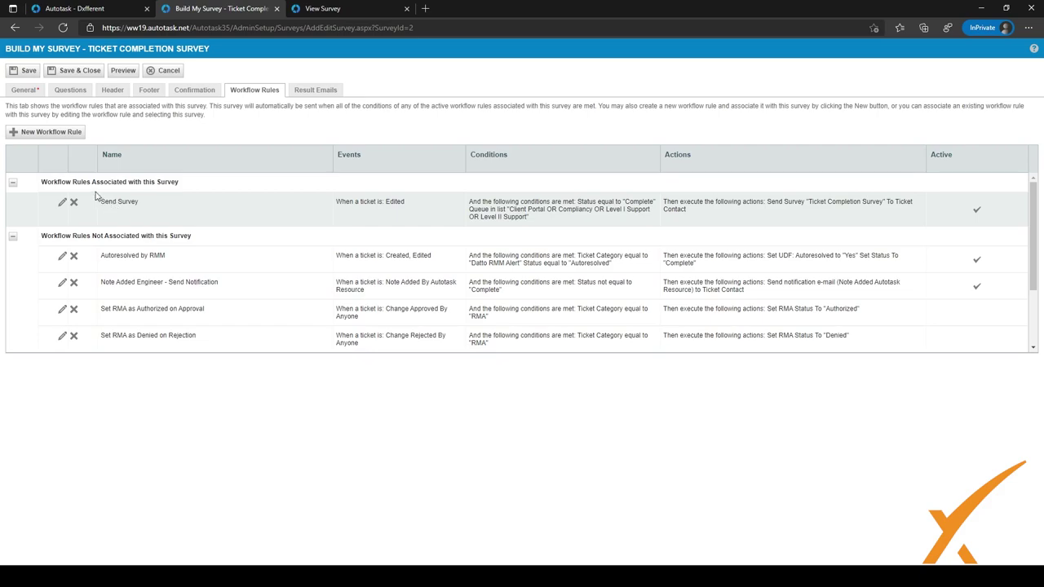
- Start a new workflow rule from the survey and name it "Send Survey"
{"action": "left_click", "coordinate": [38, 141]}
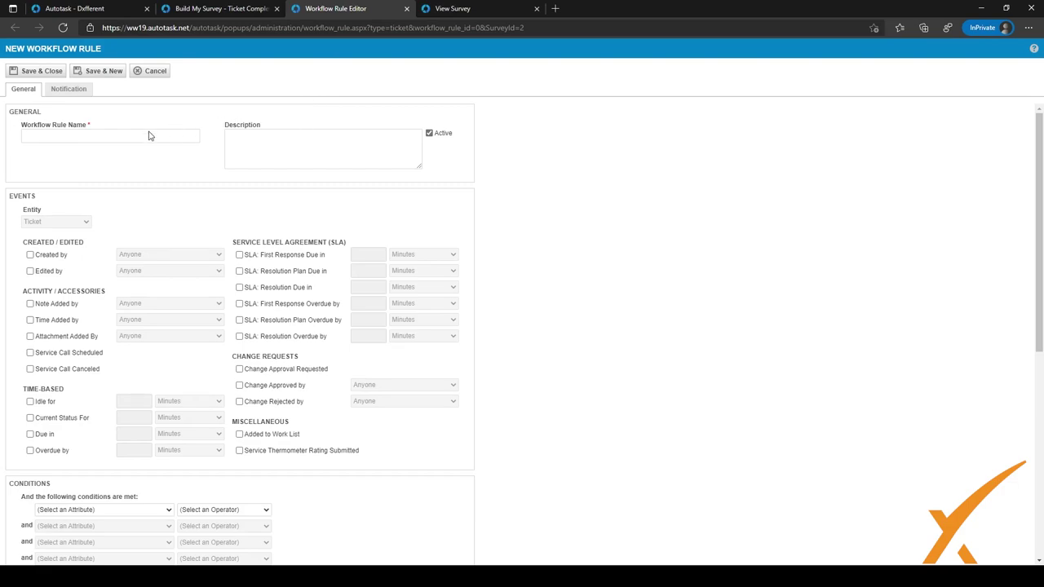
{"action": "left_click", "coordinate": [121, 138]}
{"action": "type", "text": "Send"}
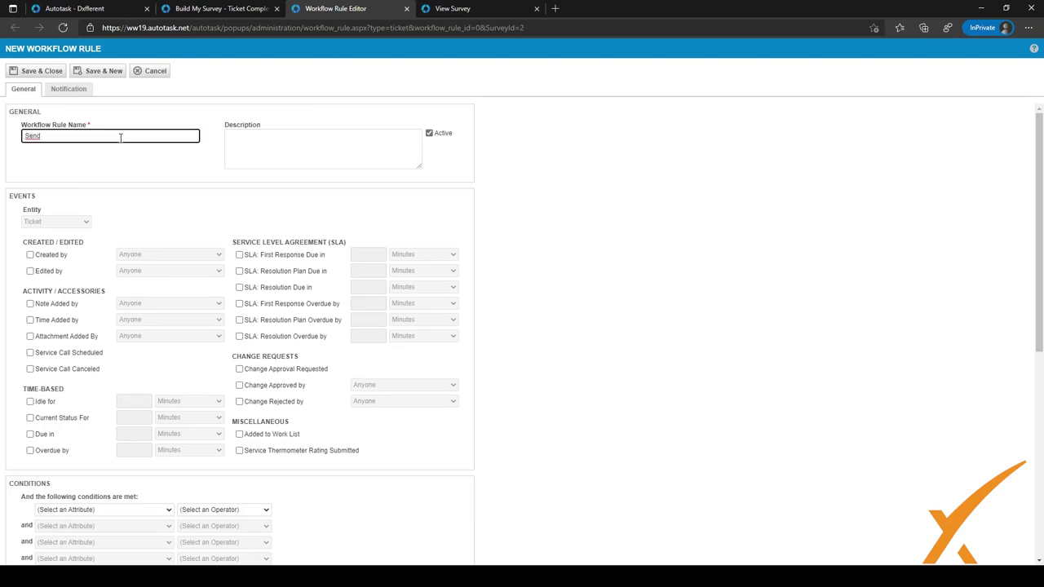
{"action": "type", "text": " Survey"}
{"action": "left_click", "coordinate": [269, 136]}
- Set the rule's event to fire when a ticket is edited by anyone
{"action": "scroll", "coordinate": [101, 214], "scroll_direction": "down", "scroll_amount": 2}
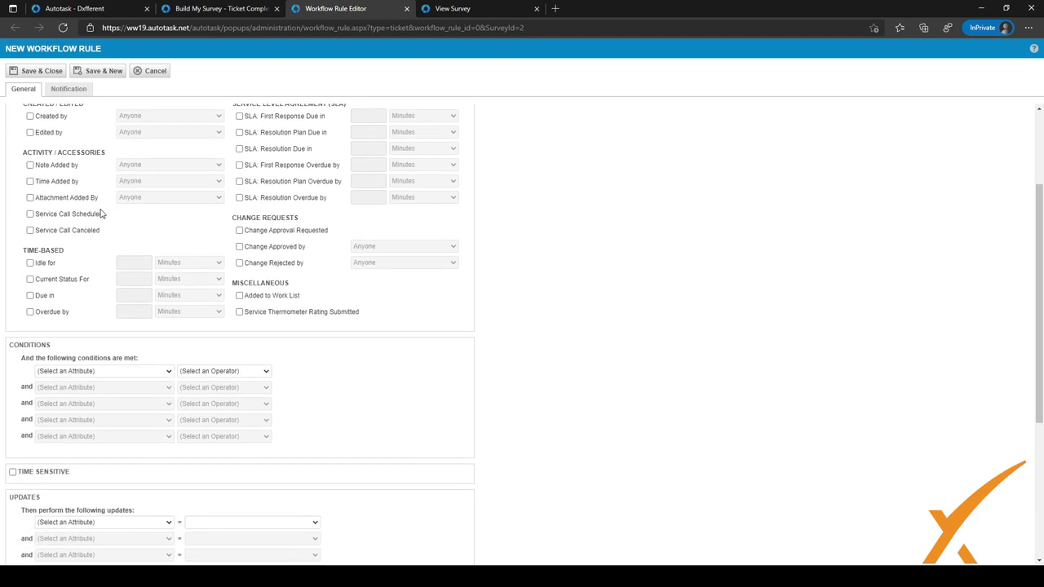
{"action": "scroll", "coordinate": [73, 220], "scroll_direction": "up", "scroll_amount": 1}
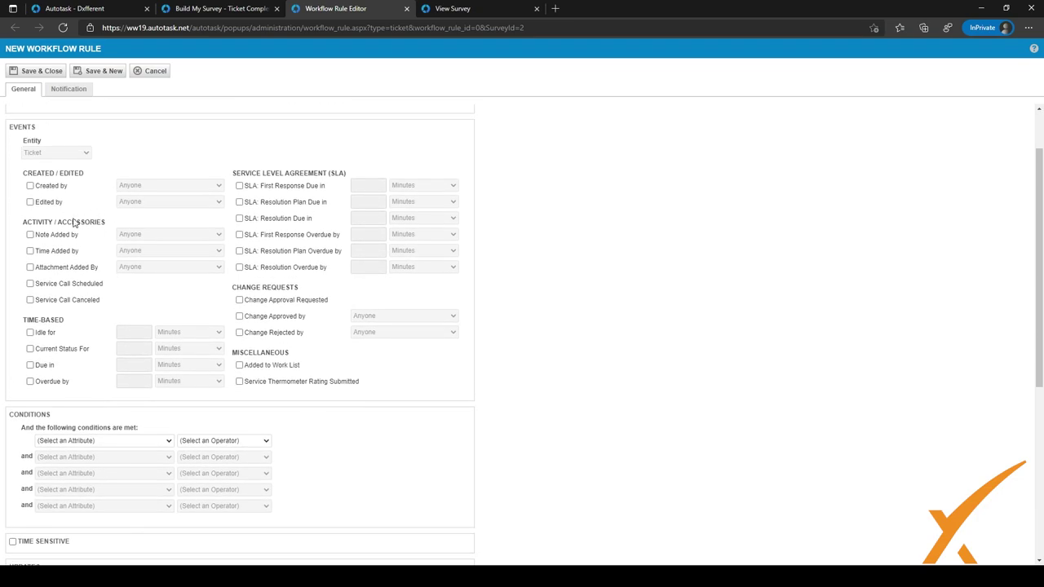
{"action": "left_click", "coordinate": [31, 202]}
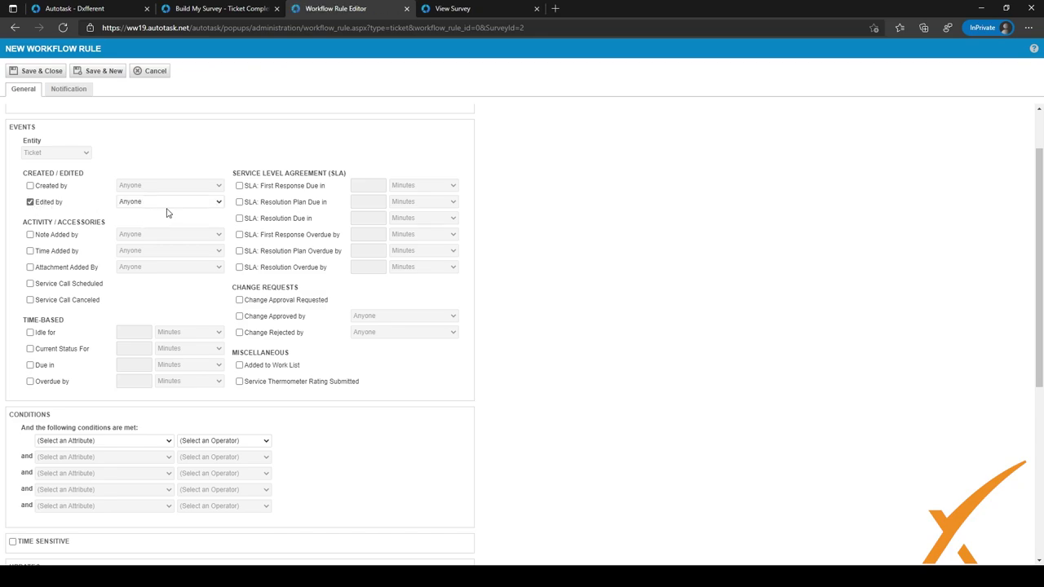
- Compare the new rule's conditions with the existing Send Survey rule, and check its action that sends the survey to the ticket contact
{"action": "scroll", "coordinate": [165, 213], "scroll_direction": "down", "scroll_amount": 1}
{"action": "scroll", "coordinate": [165, 213], "scroll_direction": "down", "scroll_amount": 1}
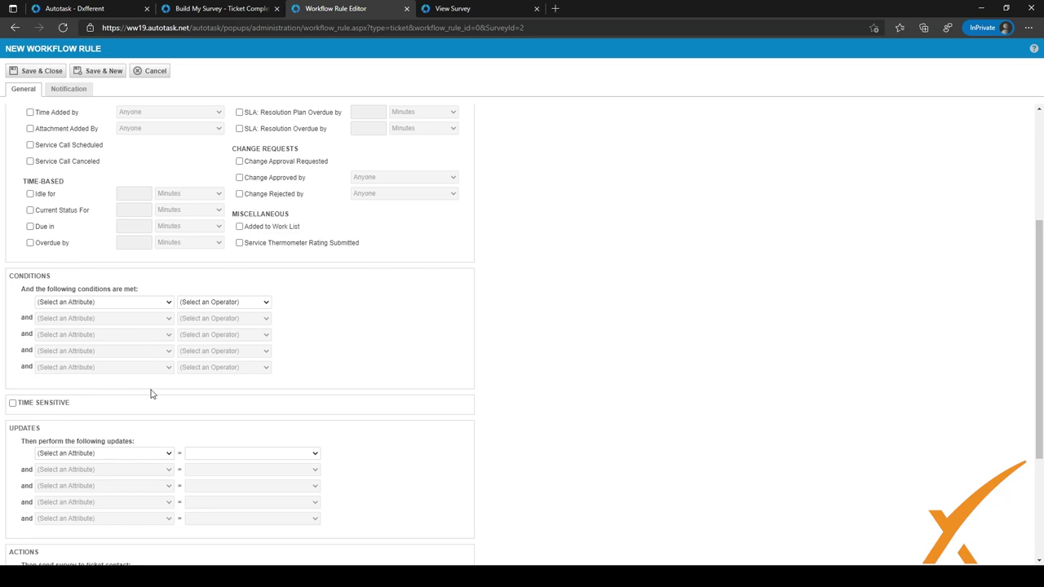
{"action": "left_click", "coordinate": [235, 10]}
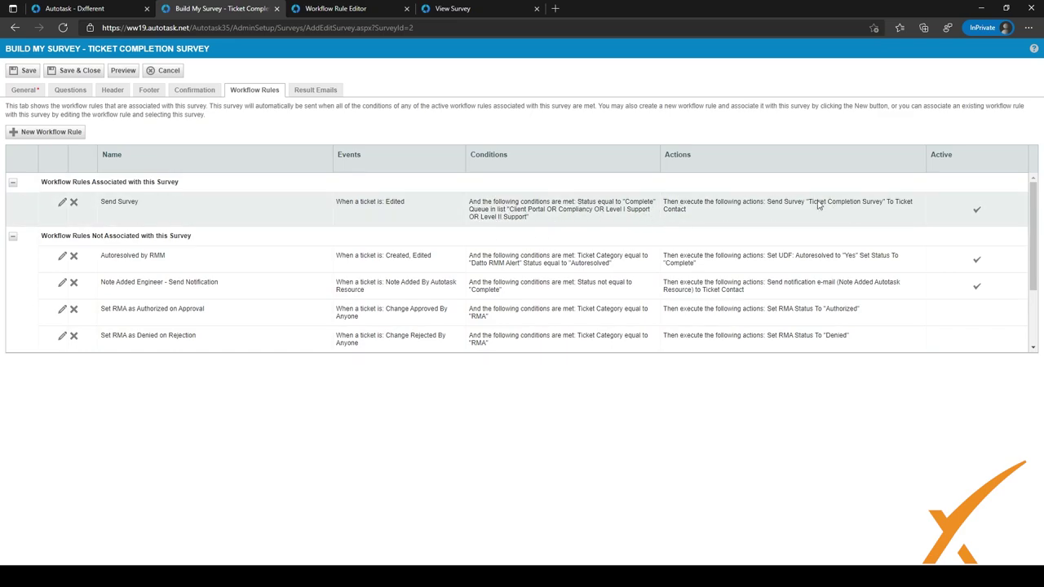
{"action": "left_click", "coordinate": [349, 9]}
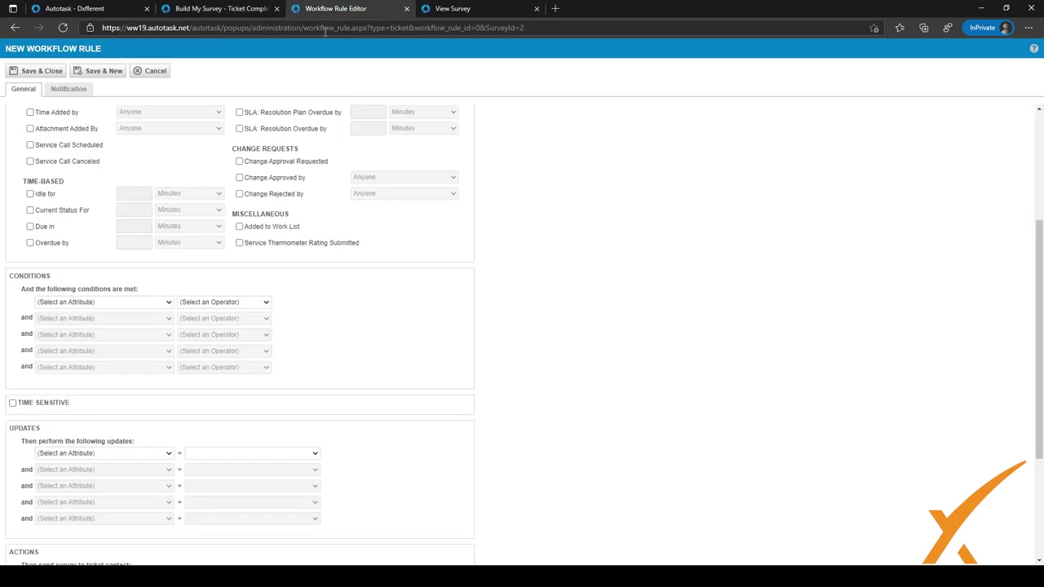
{"action": "scroll", "coordinate": [199, 413], "scroll_direction": "down", "scroll_amount": 3}
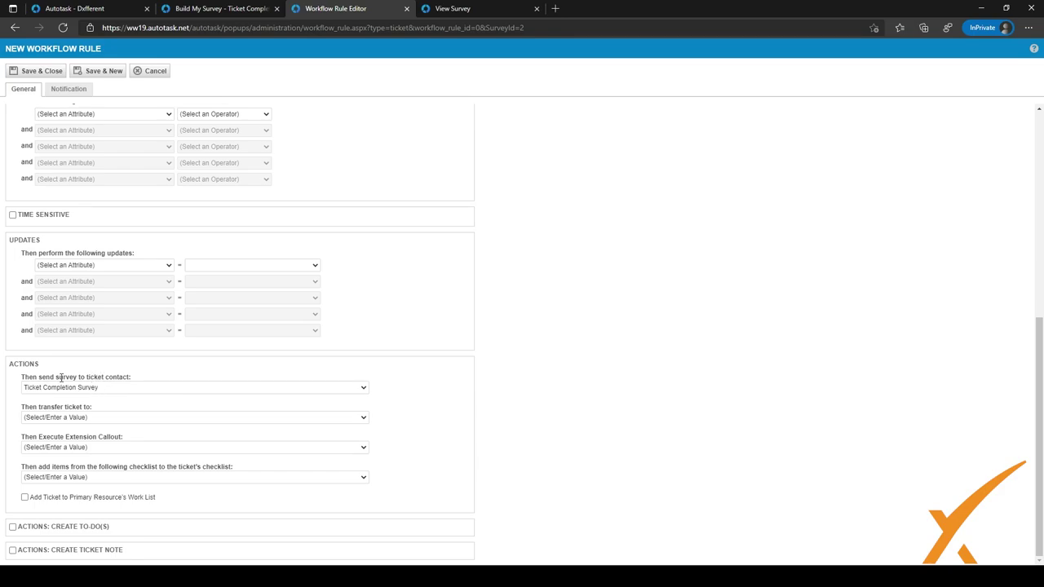
{"action": "left_click_drag", "start_coordinate": [60, 378], "coordinate": [132, 379]}
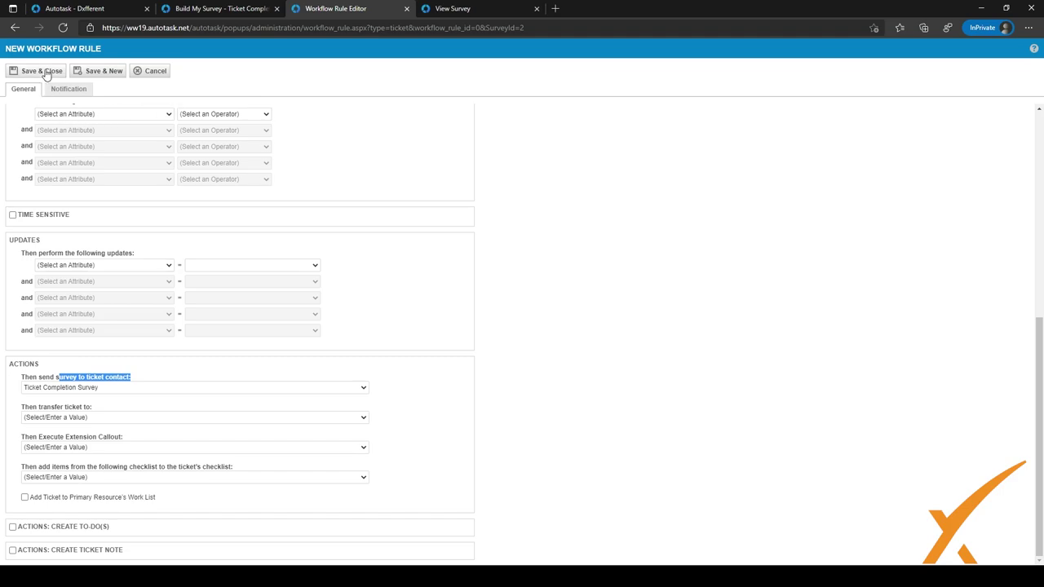
- Close the new workflow rule without saving it and return to the Ticket Completion Survey builder
{"action": "left_click", "coordinate": [406, 9]}
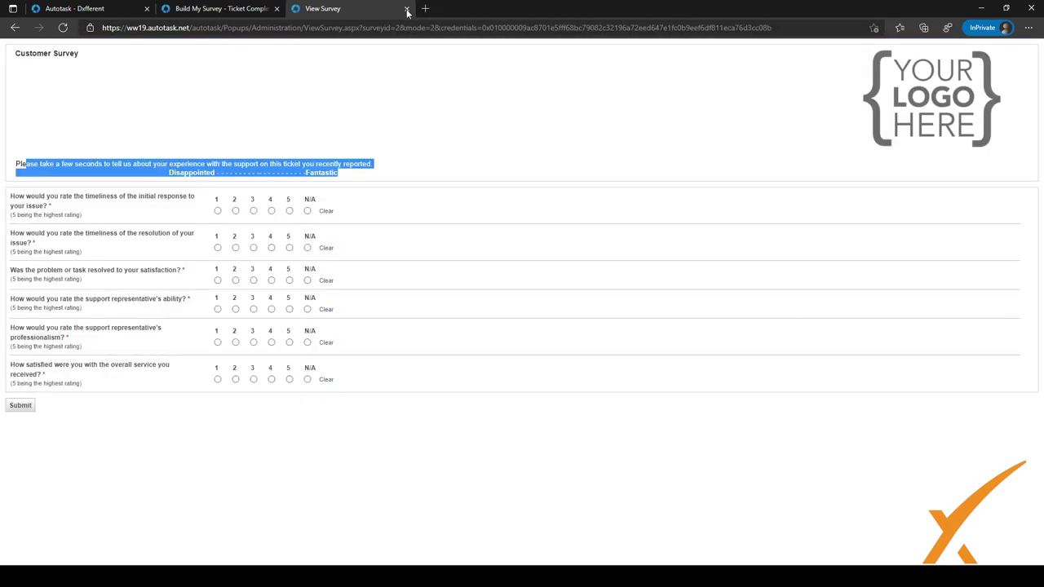
{"action": "left_click", "coordinate": [219, 11]}
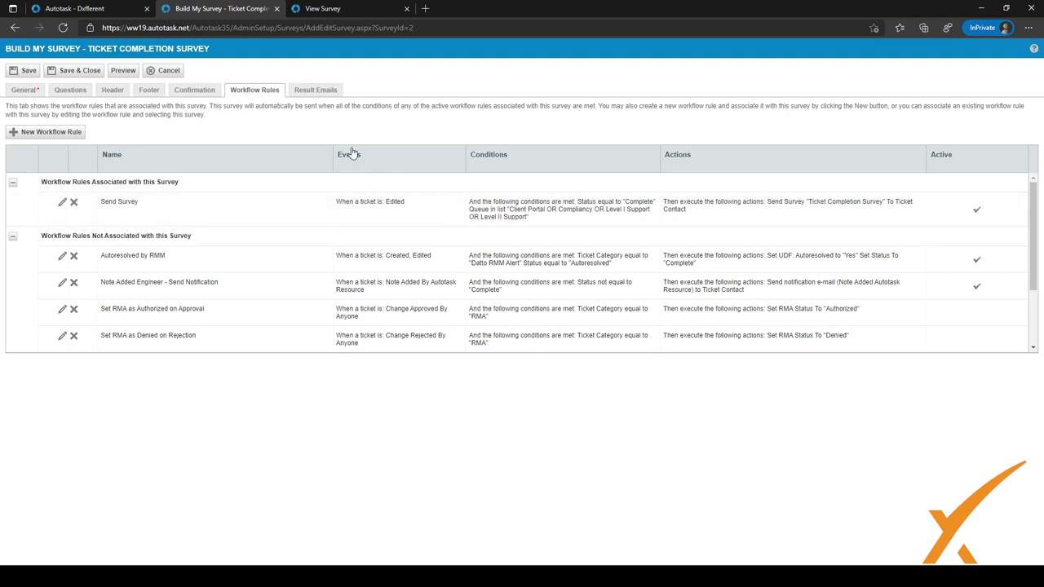
- Review the survey's result email recipients and score threshold, and save the survey
{"action": "left_click", "coordinate": [314, 91]}
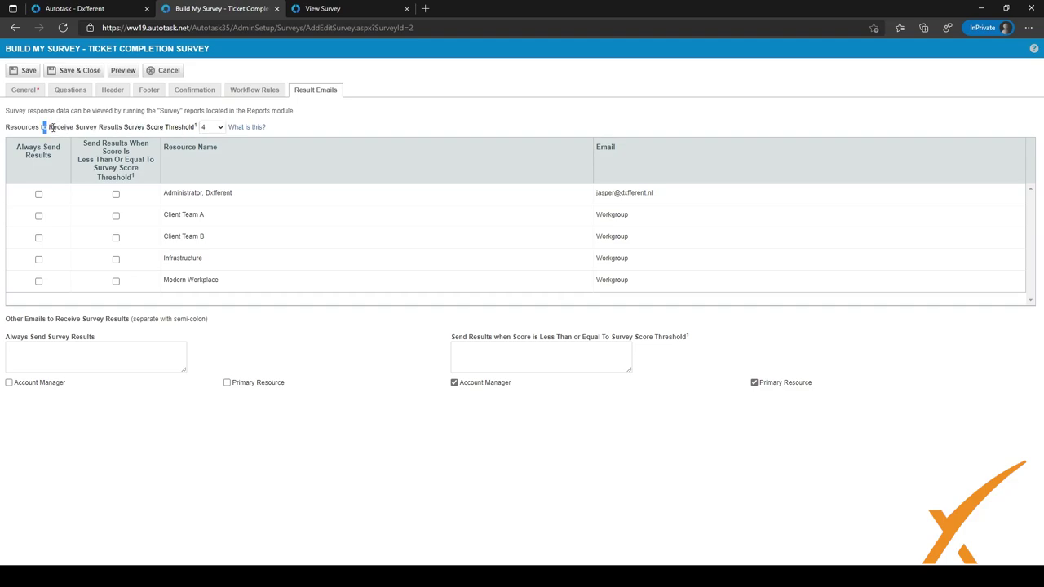
{"action": "left_click_drag", "start_coordinate": [51, 127], "coordinate": [119, 128]}
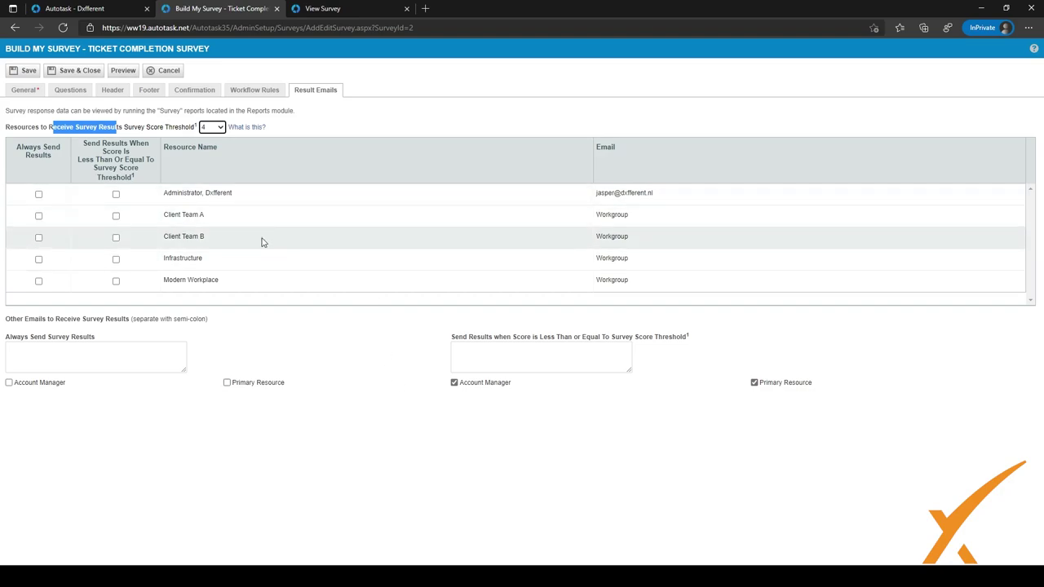
{"action": "left_click", "coordinate": [445, 124]}
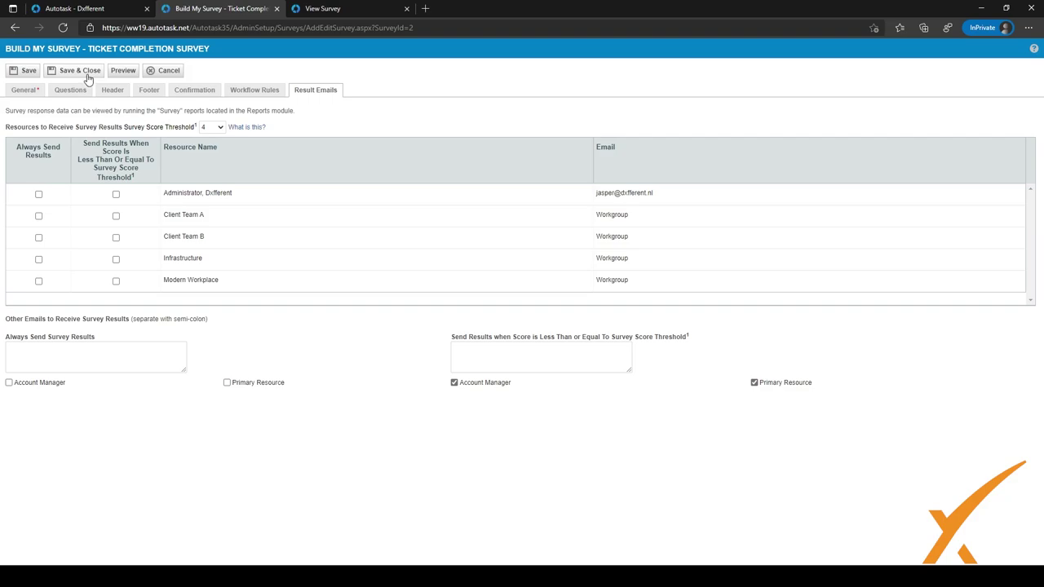
{"action": "left_click", "coordinate": [20, 72]}
- Leave the surveys list for the Admin page and open the Customer Survey response under Manage Survey Responses
{"action": "left_click", "coordinate": [111, 9]}
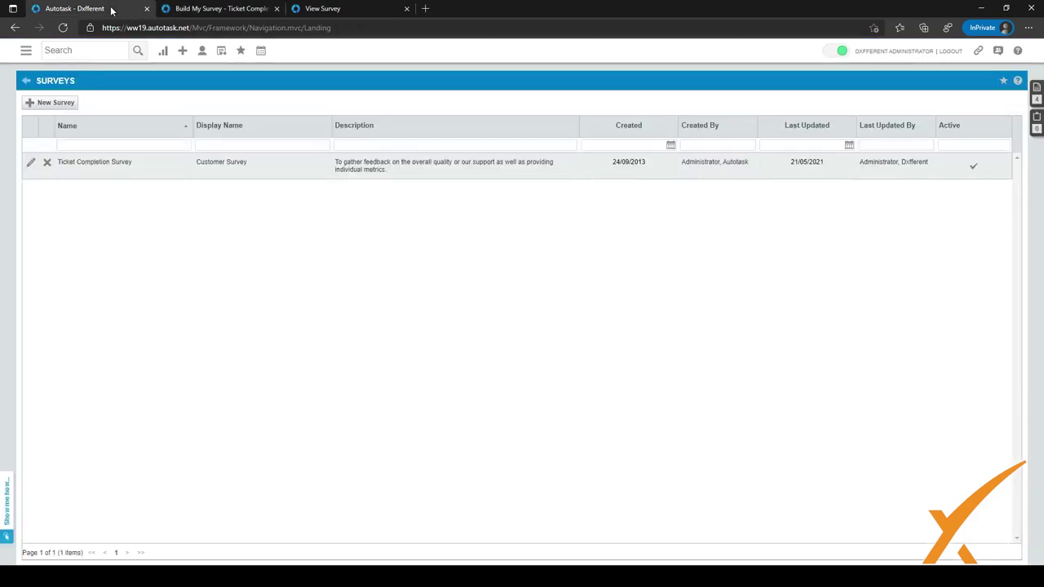
{"action": "left_click", "coordinate": [27, 83]}
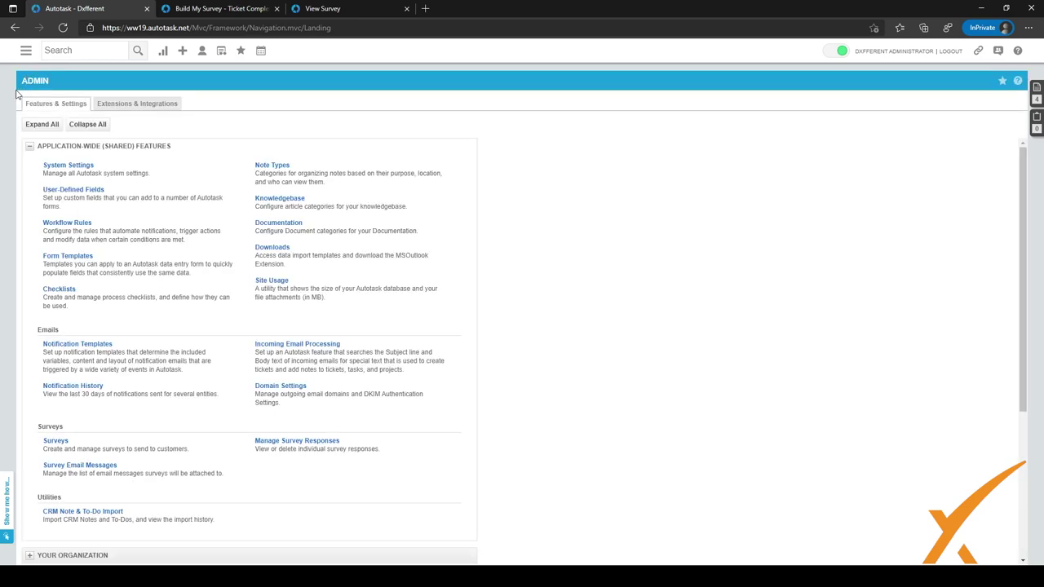
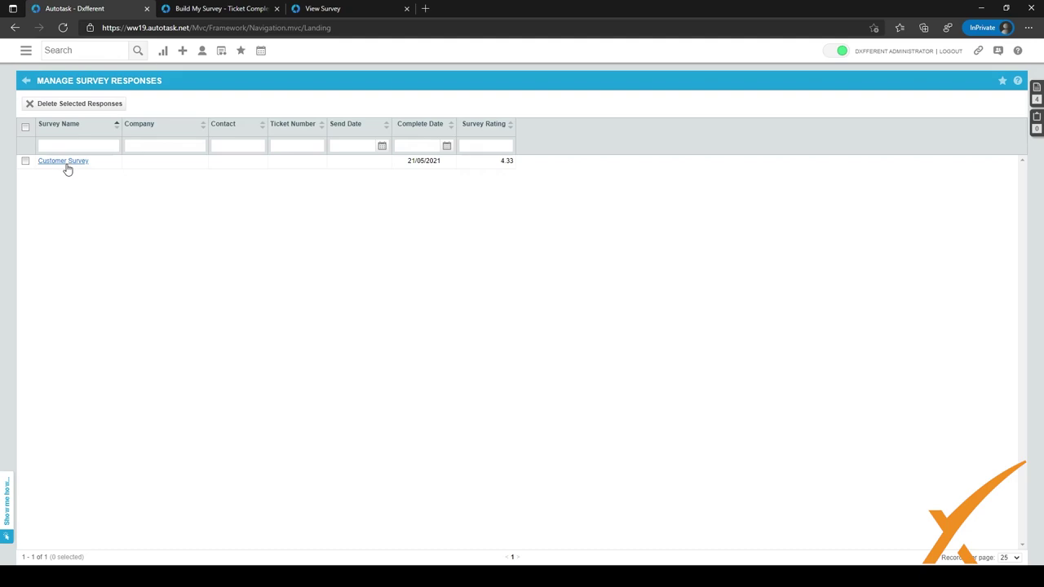
{"action": "left_click", "coordinate": [66, 164]}
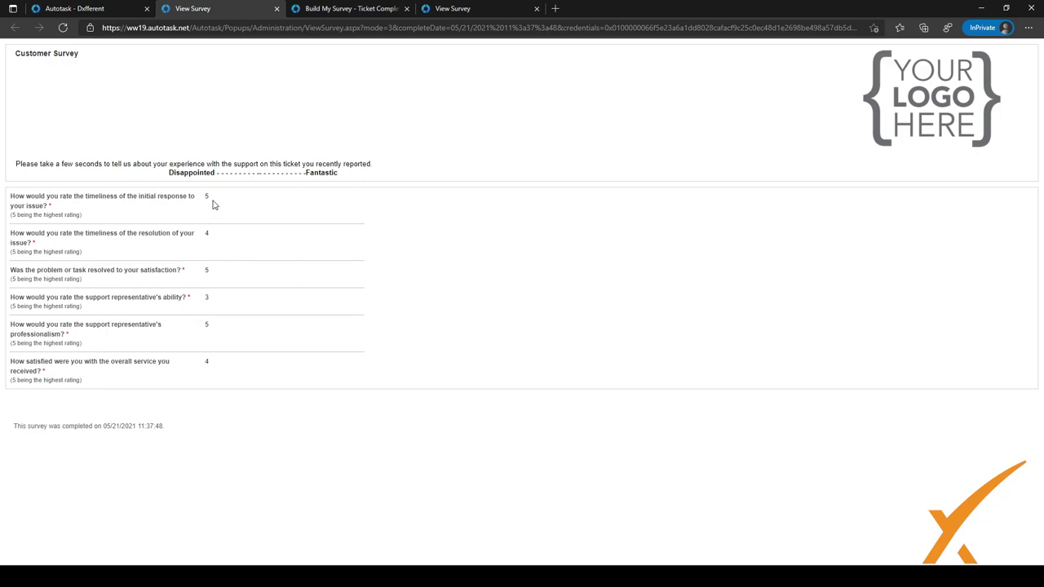
- Examine the rating given for each question in the survey response and its completion date
{"action": "left_click_drag", "start_coordinate": [212, 205], "coordinate": [110, 210]}
{"action": "left_click_drag", "start_coordinate": [213, 201], "coordinate": [203, 203]}
{"action": "double_click", "coordinate": [204, 234]}
{"action": "left_click_drag", "start_coordinate": [215, 256], "coordinate": [256, 382]}
{"action": "left_click", "coordinate": [256, 382]}
{"action": "left_click_drag", "start_coordinate": [181, 434], "coordinate": [12, 438]}
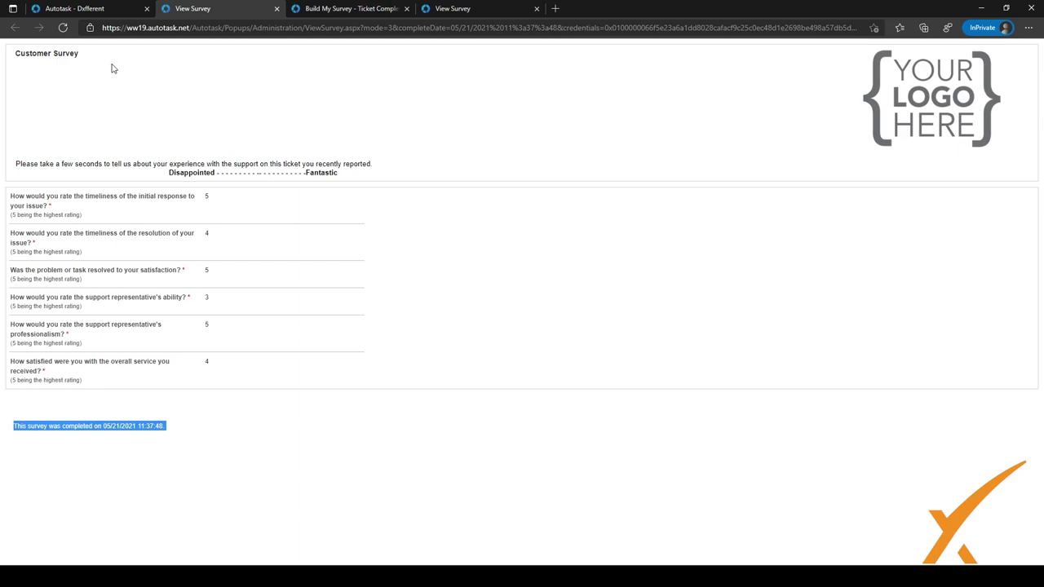
- Return to the Admin page and open the Standard ticket category from the Service Desk settings for editing
{"action": "left_click", "coordinate": [95, 11]}
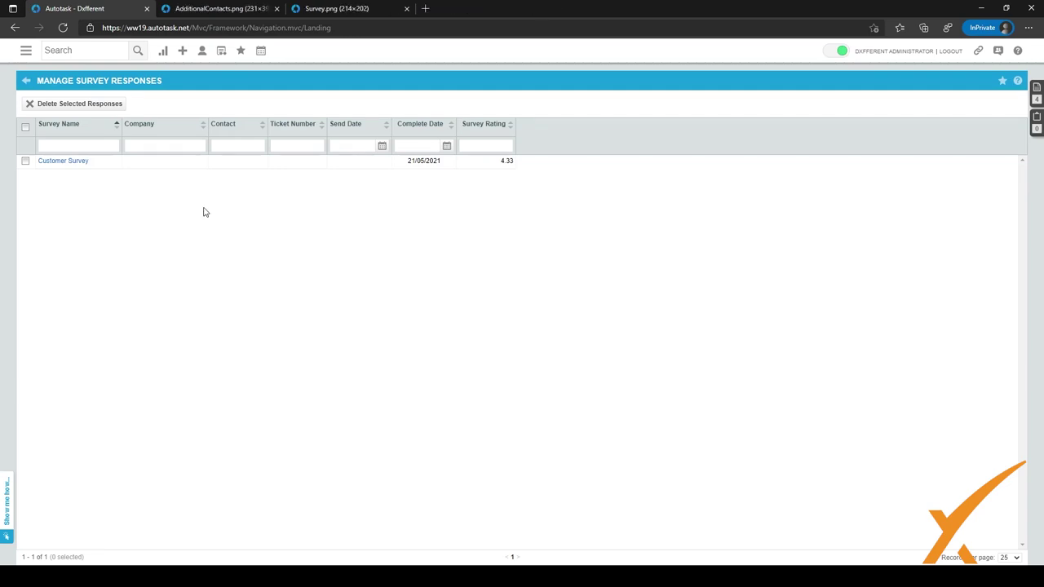
{"action": "left_click", "coordinate": [26, 83]}
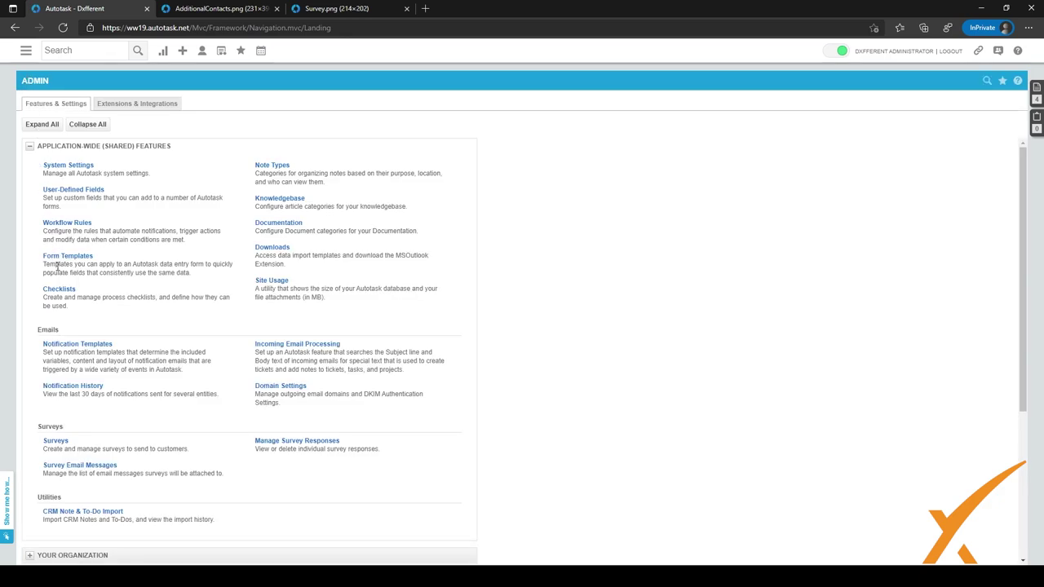
{"action": "scroll", "coordinate": [57, 265], "scroll_direction": "down", "scroll_amount": 3}
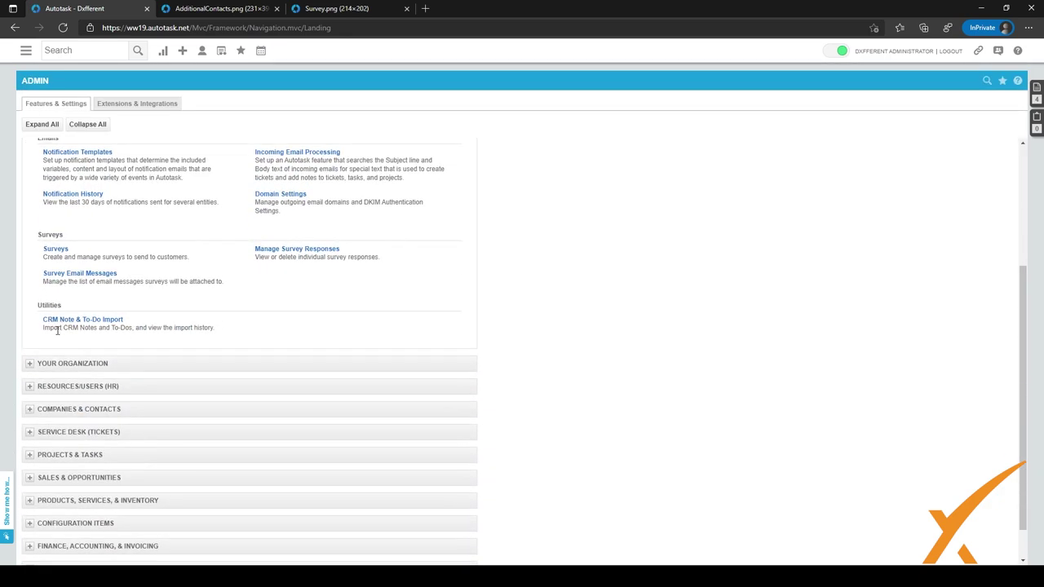
{"action": "left_click", "coordinate": [30, 434]}
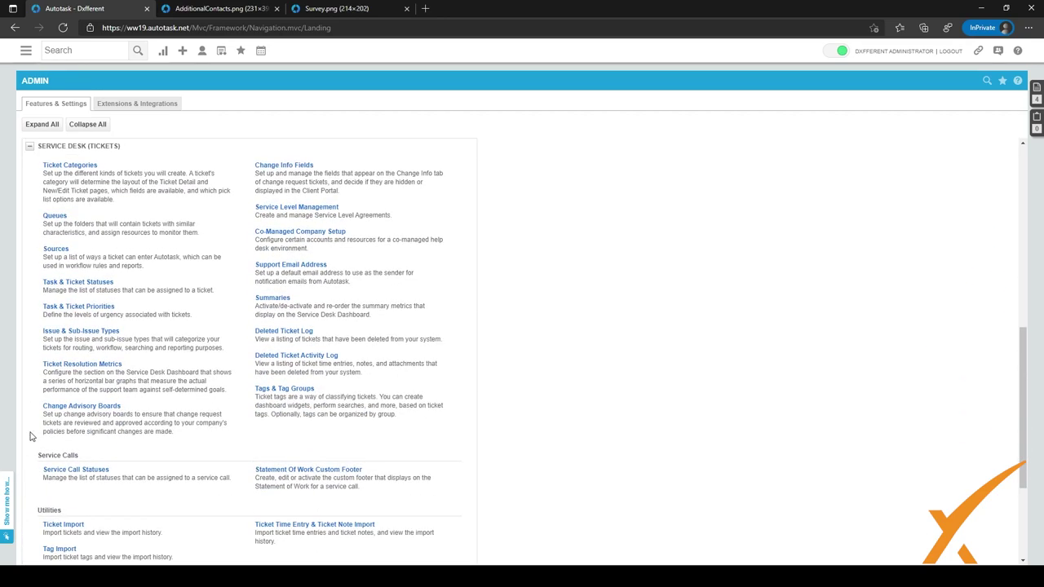
{"action": "left_click", "coordinate": [85, 167]}
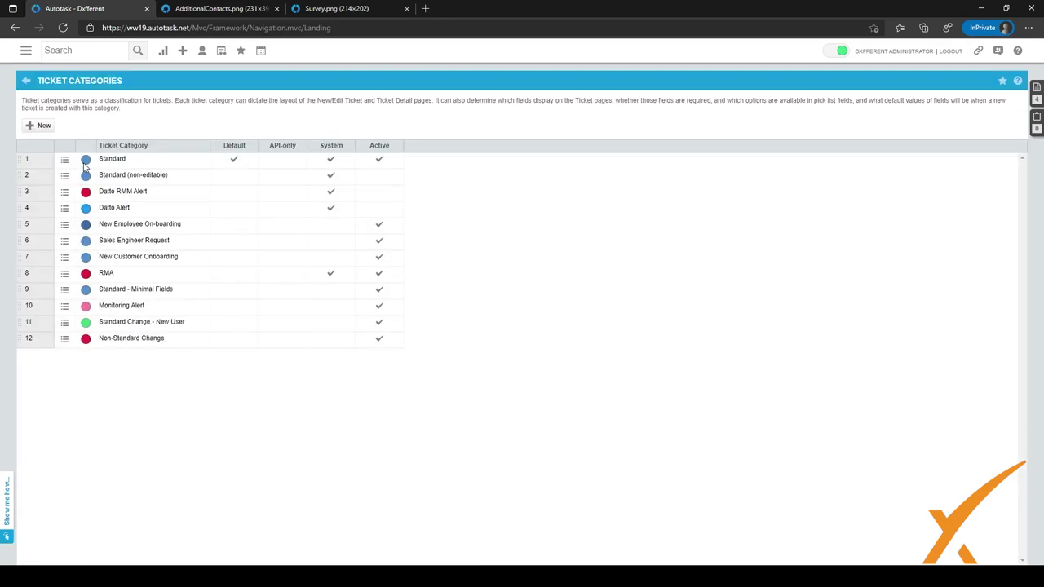
{"action": "left_click", "coordinate": [65, 159]}
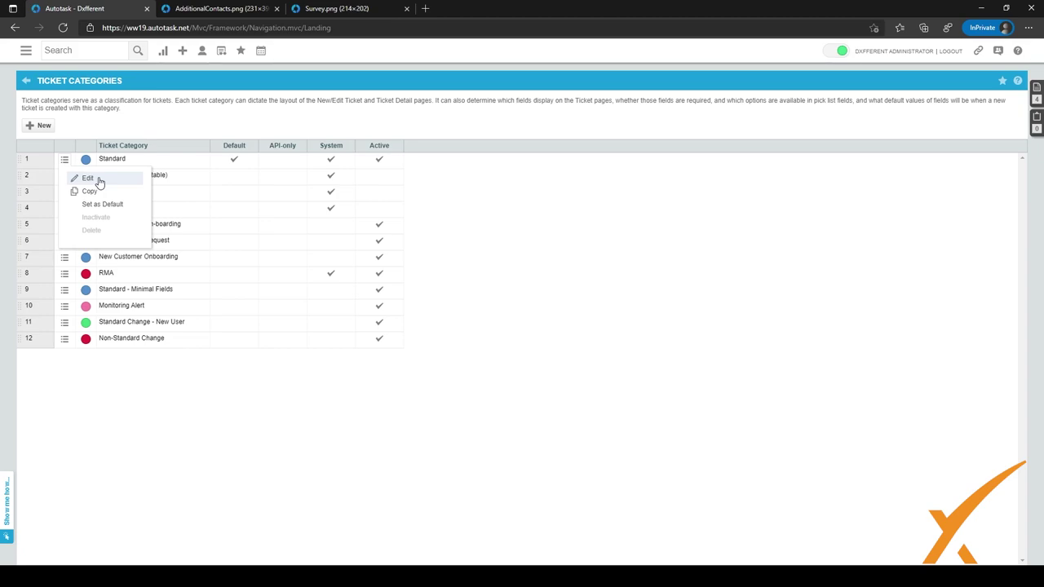
{"action": "left_click", "coordinate": [99, 181]}
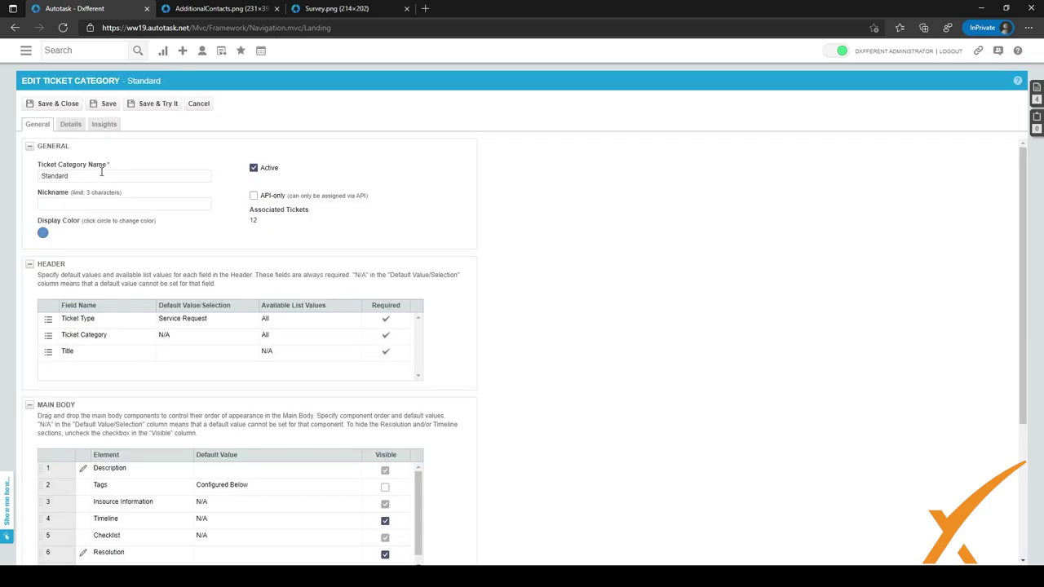
- Move the Survey Scores insight into the Standard category's visible insights, directly below Service Thermometer, and view its sample image
{"action": "left_click", "coordinate": [104, 128]}
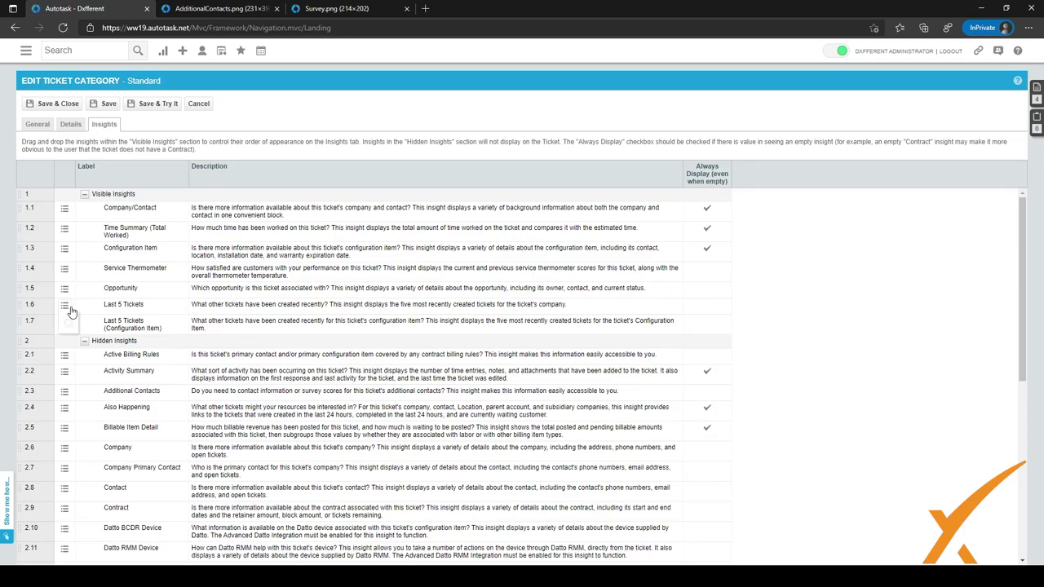
{"action": "scroll", "coordinate": [72, 311], "scroll_direction": "down", "scroll_amount": 1}
{"action": "scroll", "coordinate": [72, 311], "scroll_direction": "down", "scroll_amount": 3}
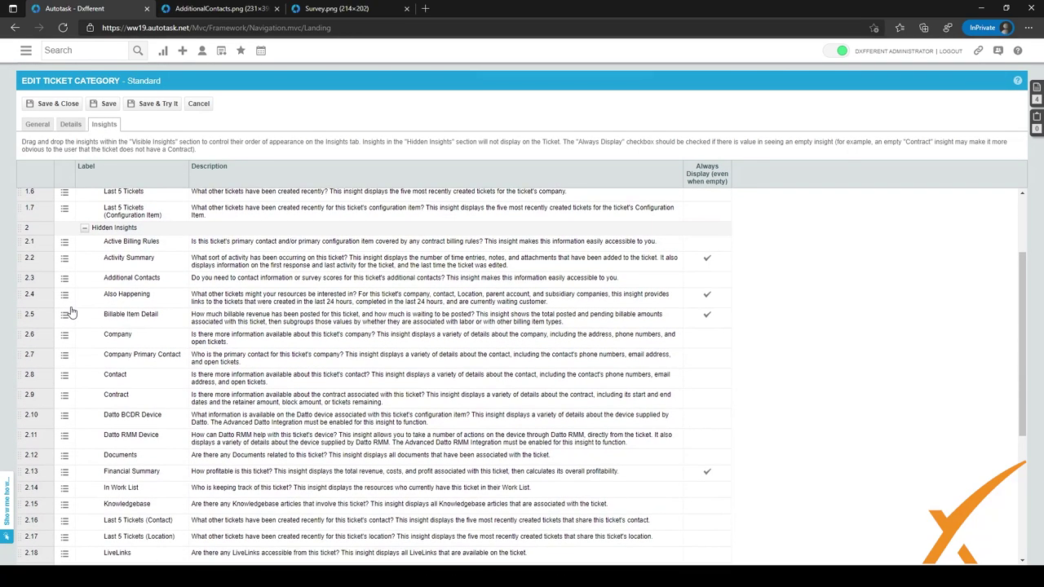
{"action": "scroll", "coordinate": [72, 312], "scroll_direction": "down", "scroll_amount": 2}
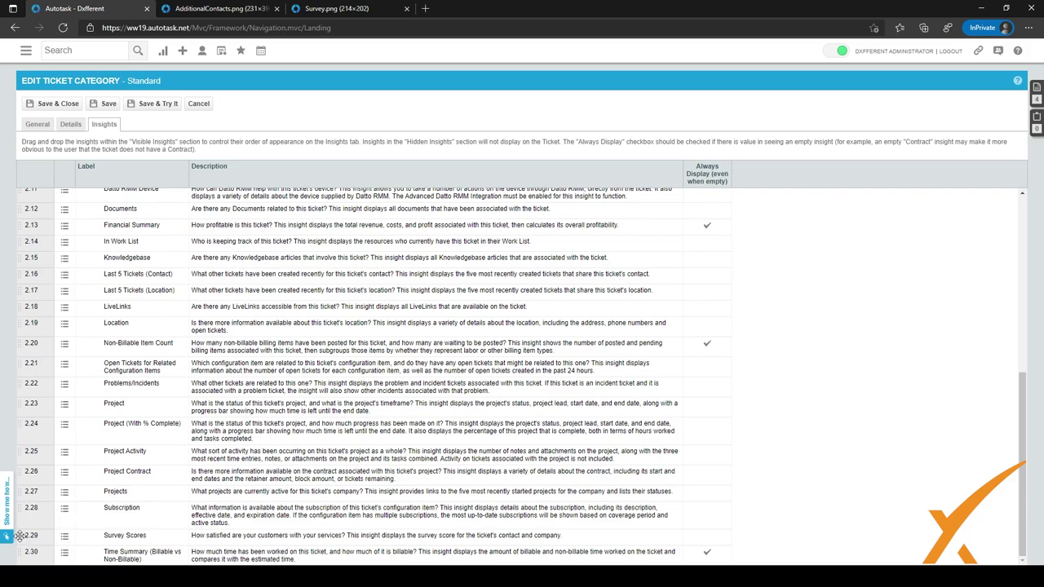
{"action": "left_click_drag", "start_coordinate": [18, 535], "coordinate": [25, 279]}
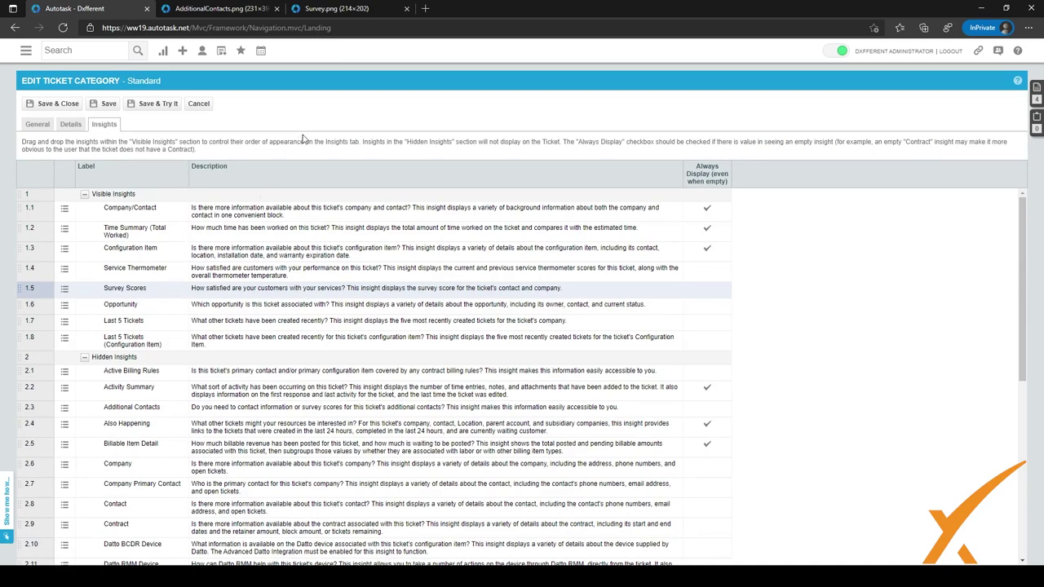
{"action": "left_click", "coordinate": [342, 9]}
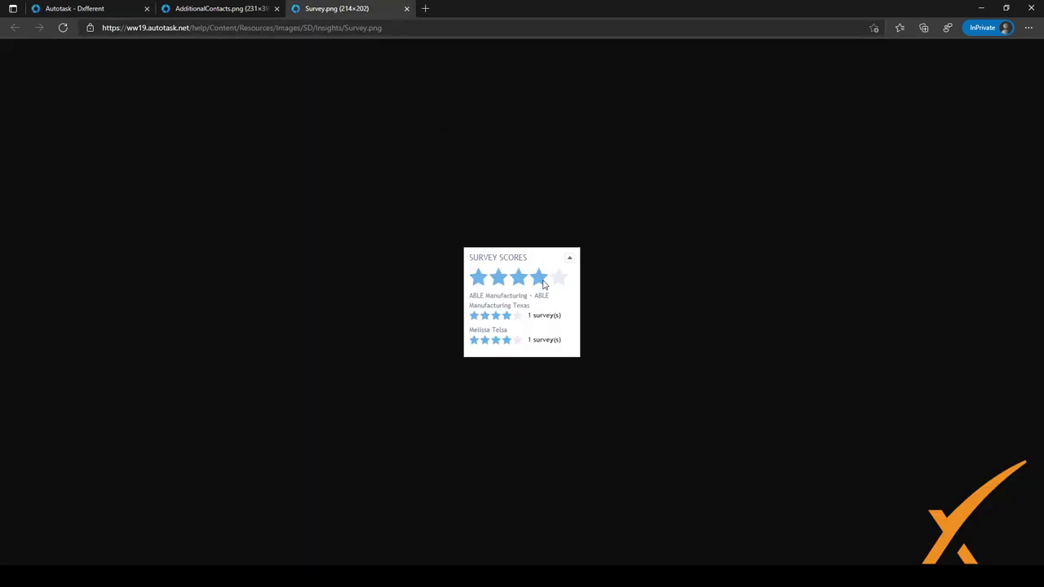